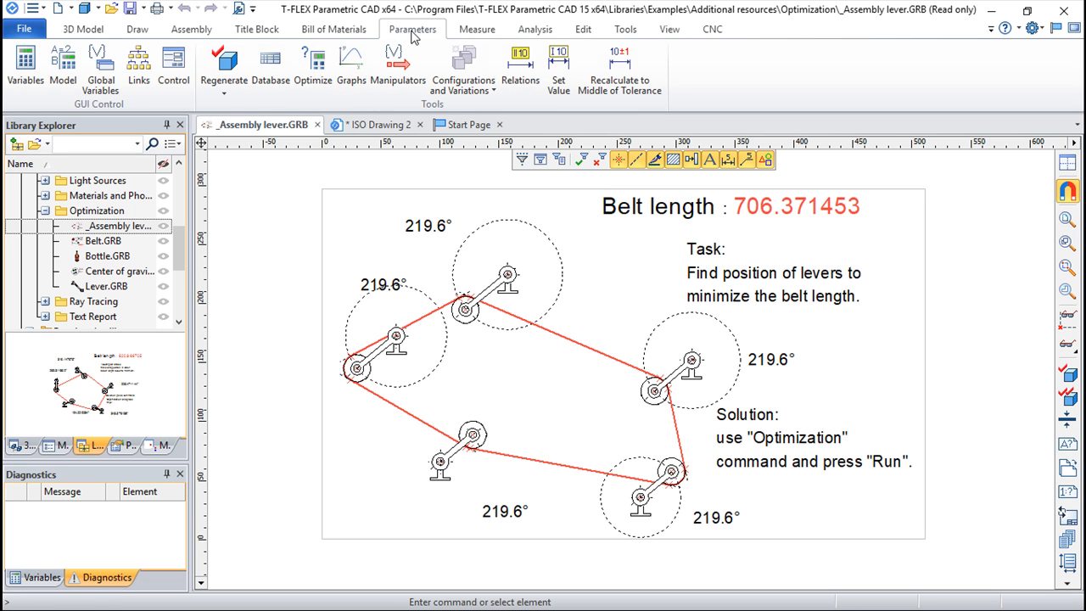
# - Open the Perimeter optimization task's parameters and review its goal type, target variable, tolerance, variable ranges and algorithm options
pyautogui.click(314, 69)
pyautogui.moveTo(520, 243)
pyautogui.mouseDown()
pyautogui.moveTo(197, 160)
pyautogui.moveTo(211, 154)
pyautogui.mouseUp()
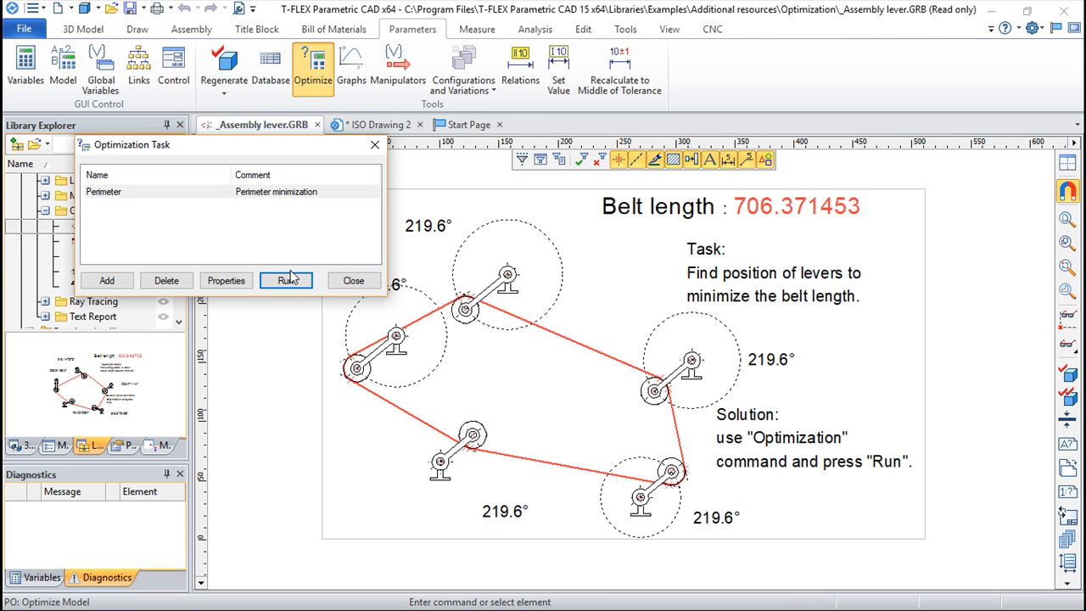
pyautogui.click(226, 281)
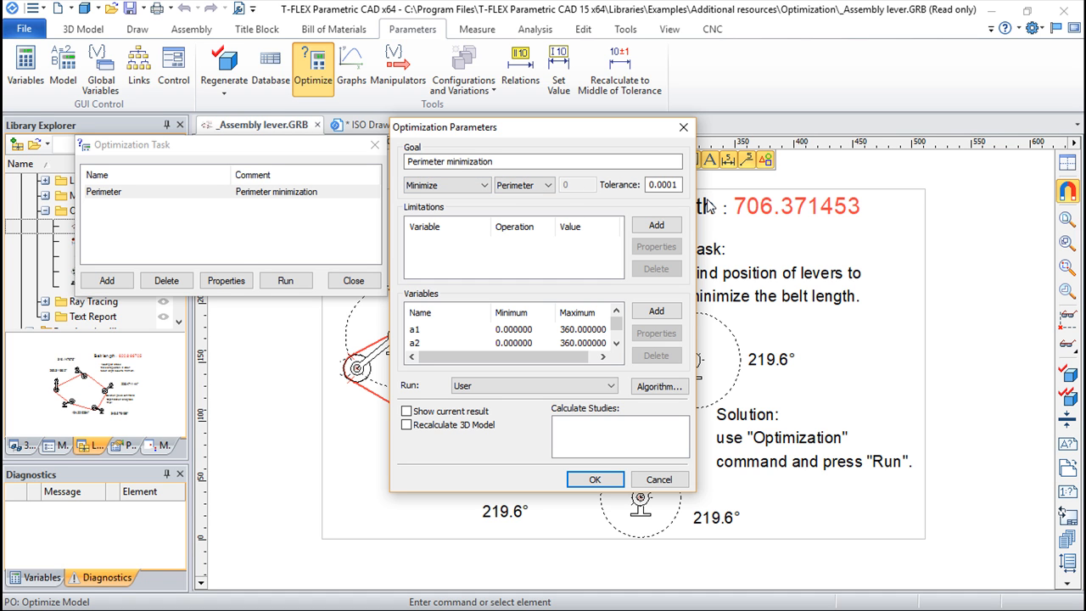
pyautogui.click(485, 185)
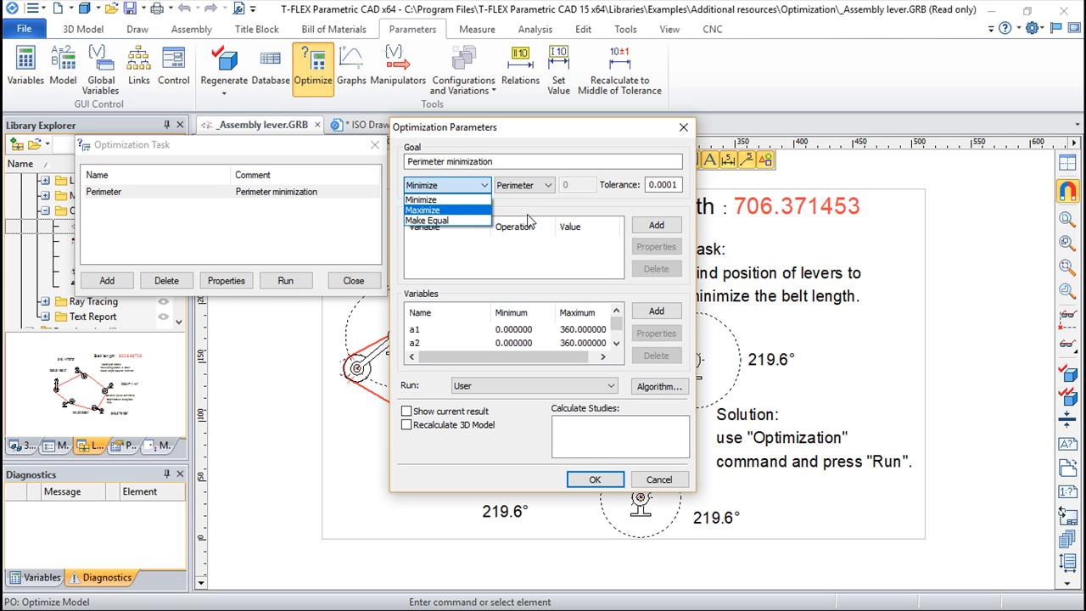
pyautogui.click(666, 207)
pyautogui.click(547, 187)
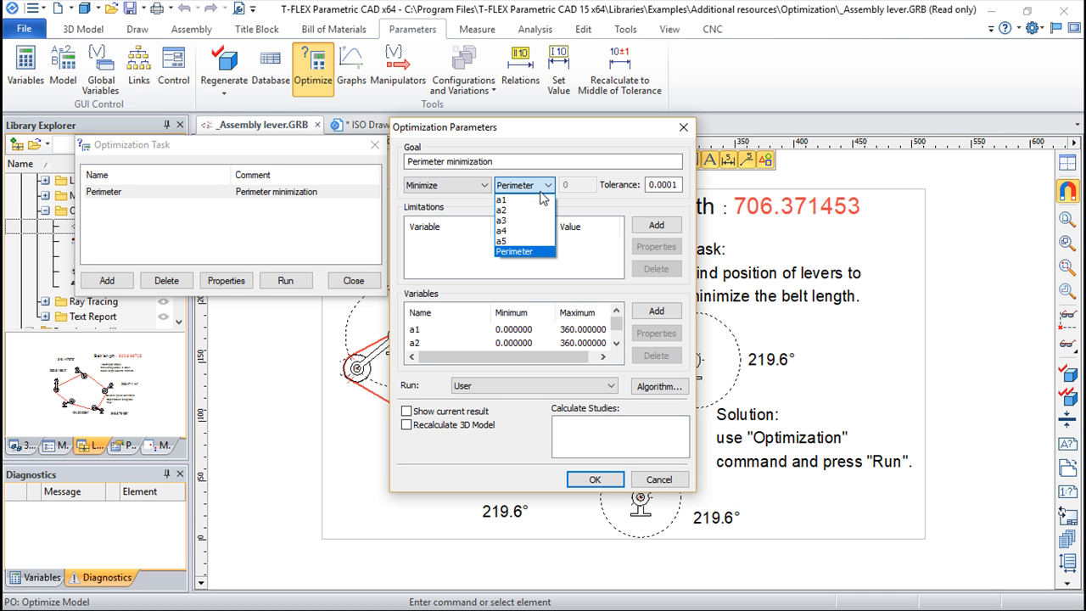
pyautogui.click(548, 187)
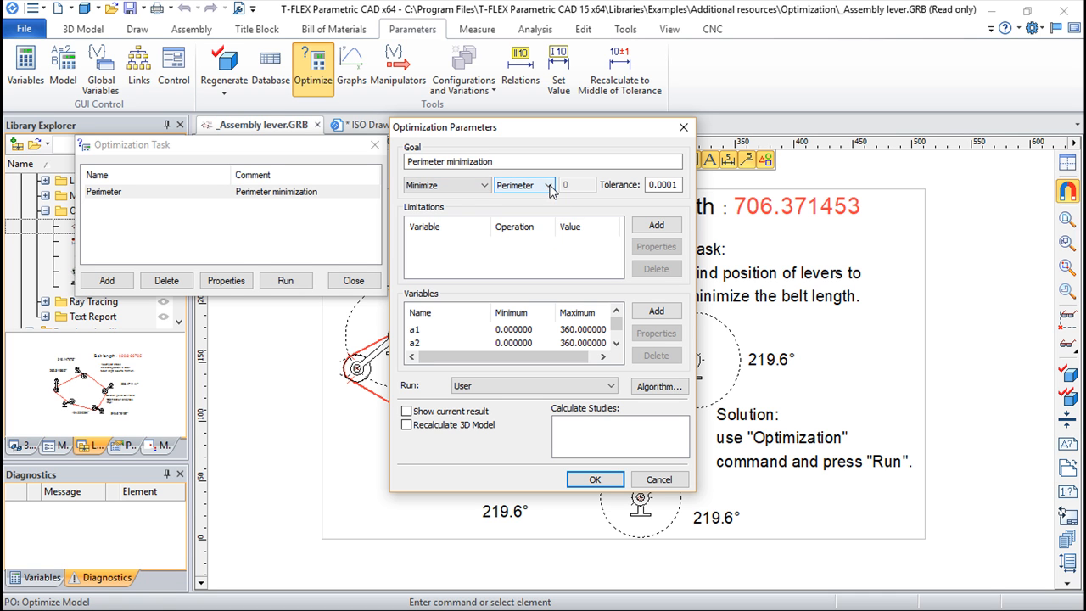
pyautogui.click(656, 187)
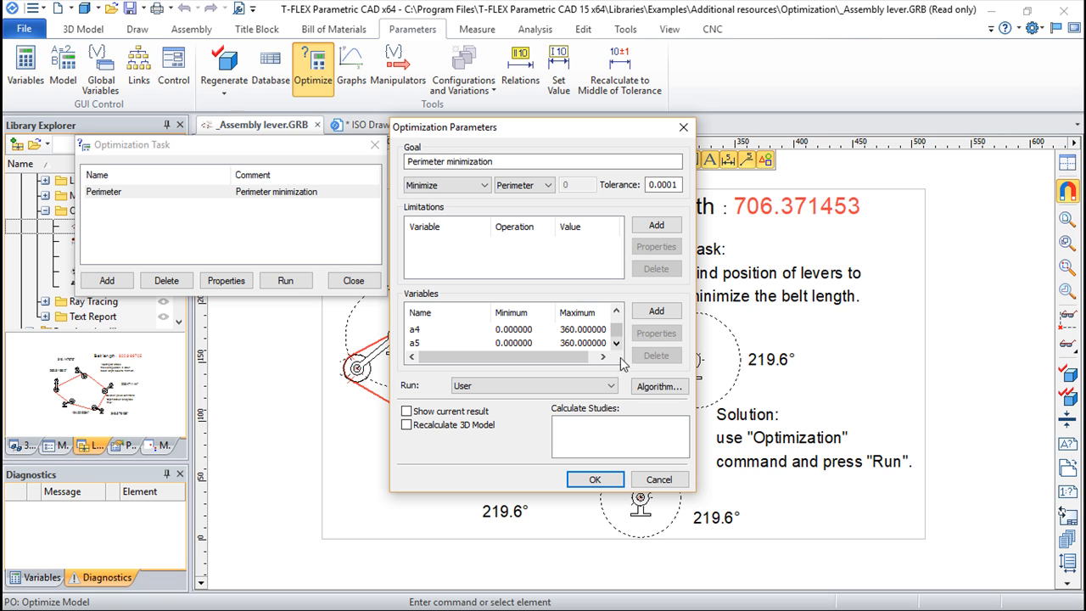
pyautogui.click(617, 313)
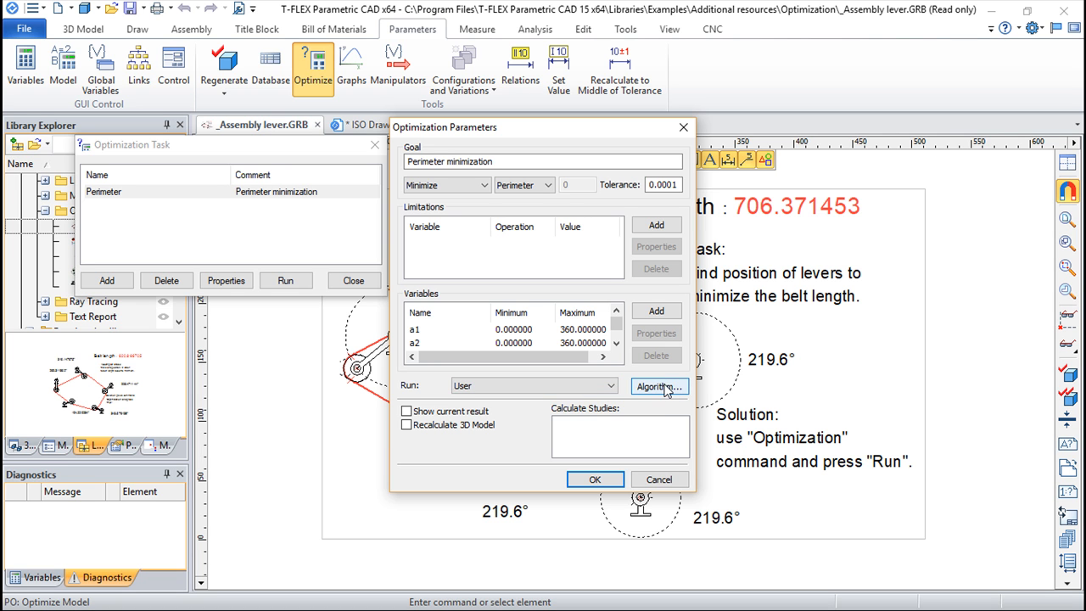
pyautogui.click(608, 482)
# - Run the Perimeter optimization task, accept the solution for the lever angles and close the task list
pyautogui.click(283, 283)
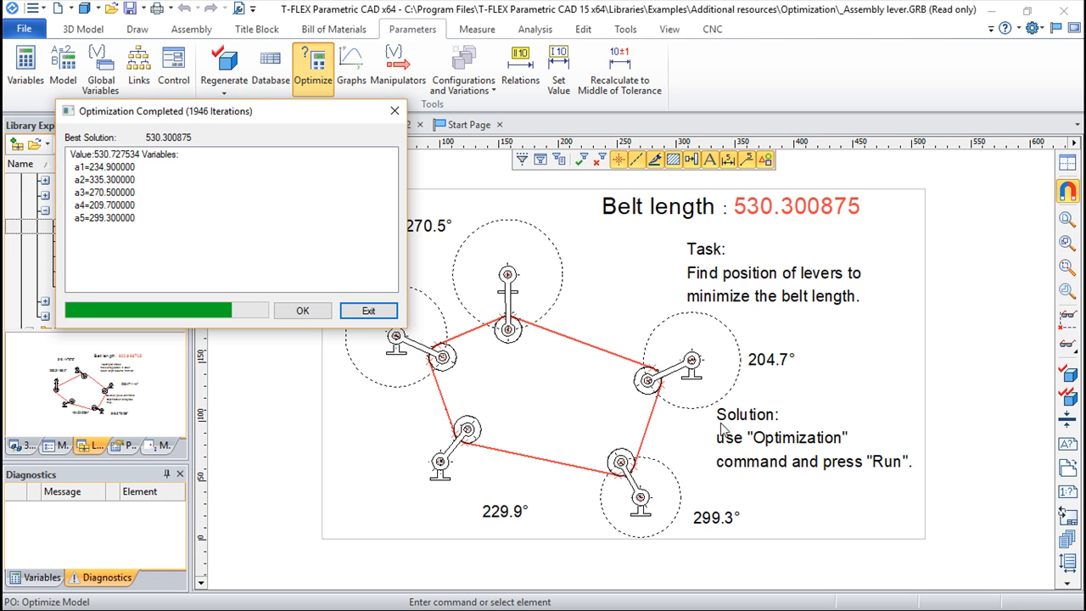
pyautogui.click(302, 310)
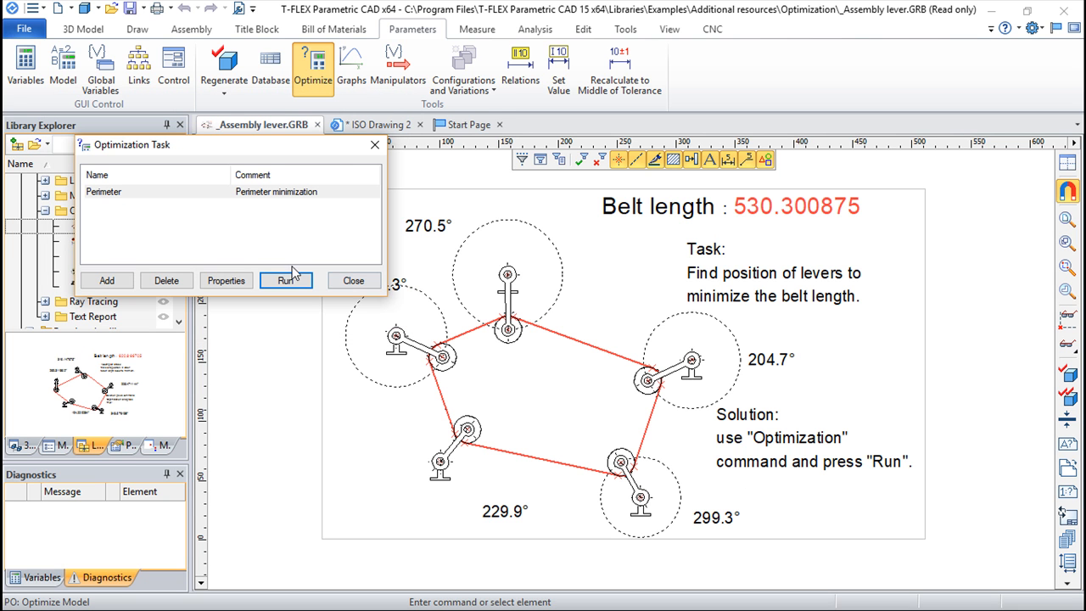
pyautogui.click(354, 280)
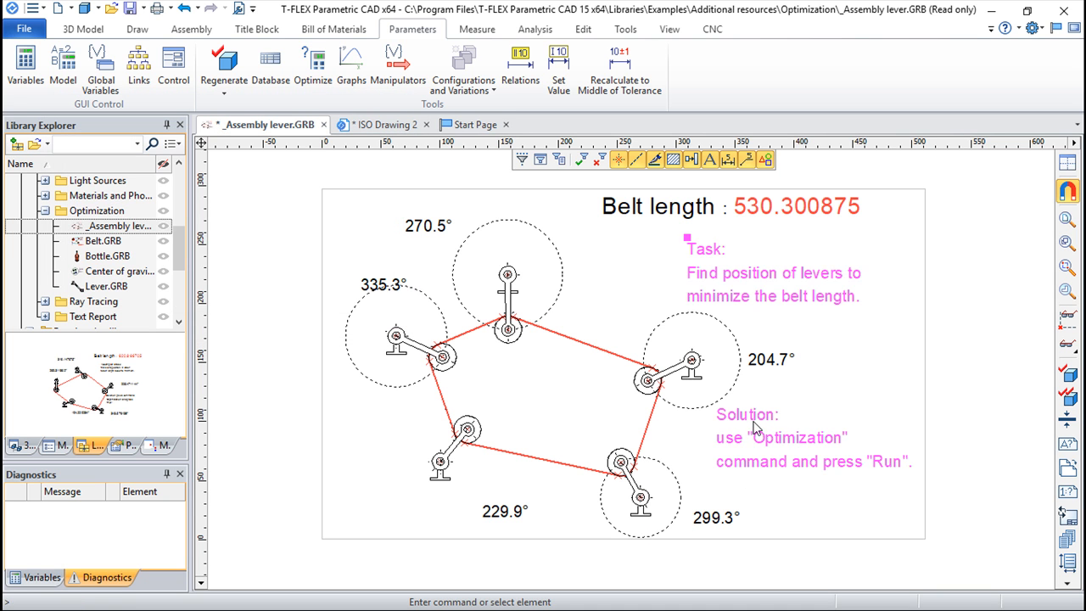
# - Undo the belt length optimization to compare the lever positions, and redo it
pyautogui.click(591, 463)
pyautogui.click(590, 443)
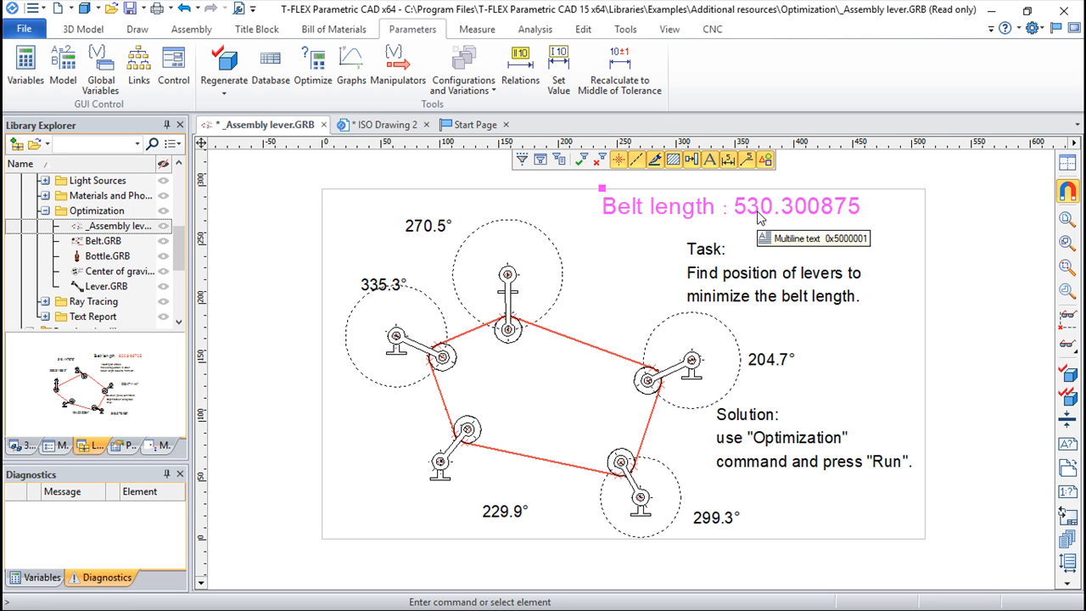
pyautogui.click(184, 10)
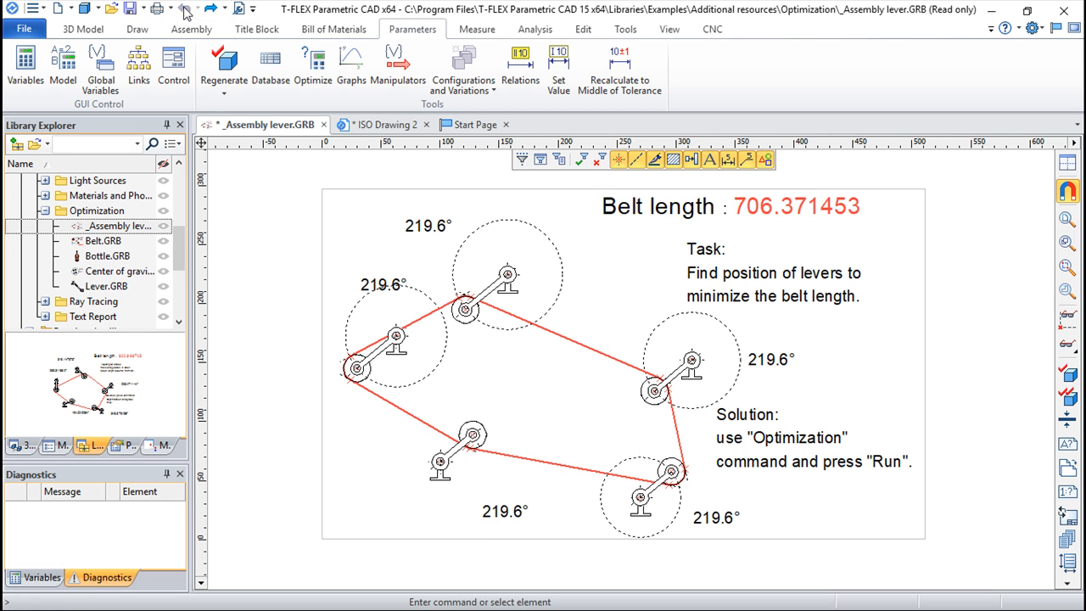
pyautogui.click(211, 11)
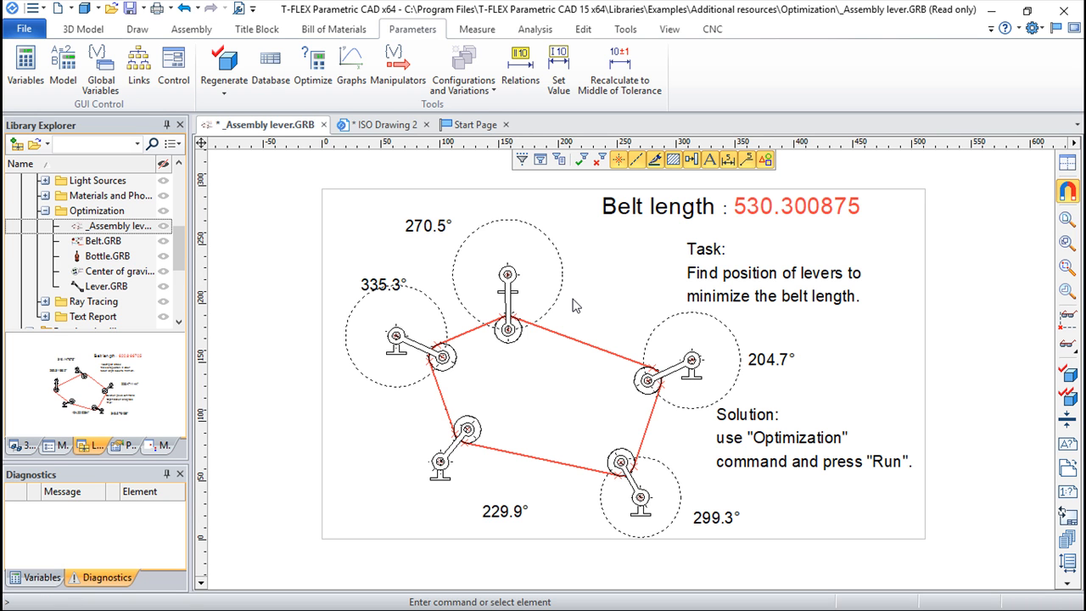
# - Create a new ISO Drawing and construct crossing horizontal and vertical lines with a node near the sheet's centre
pyautogui.click(473, 125)
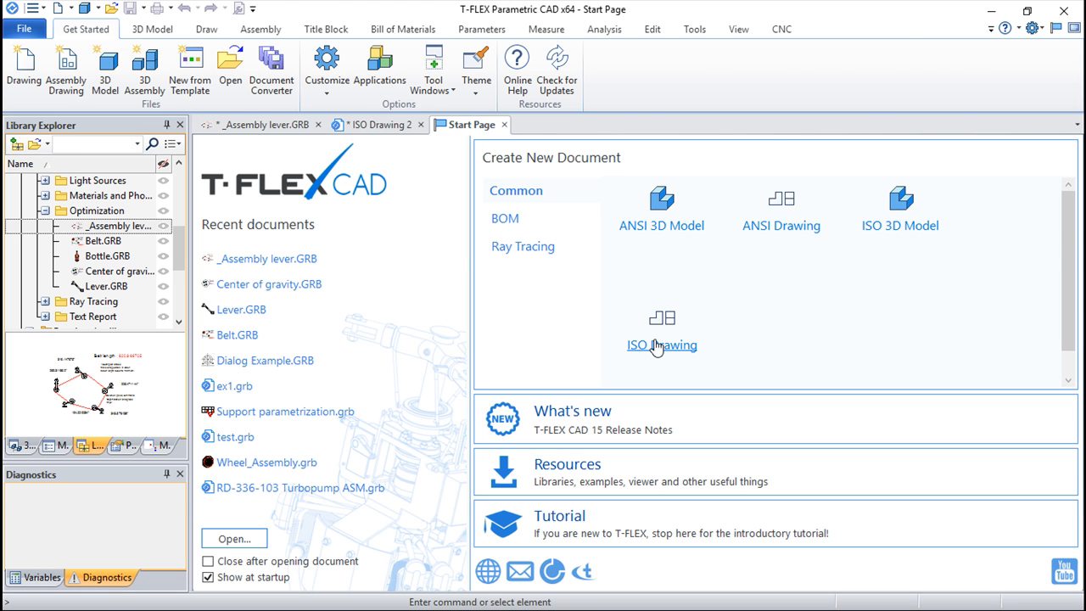
pyautogui.click(657, 347)
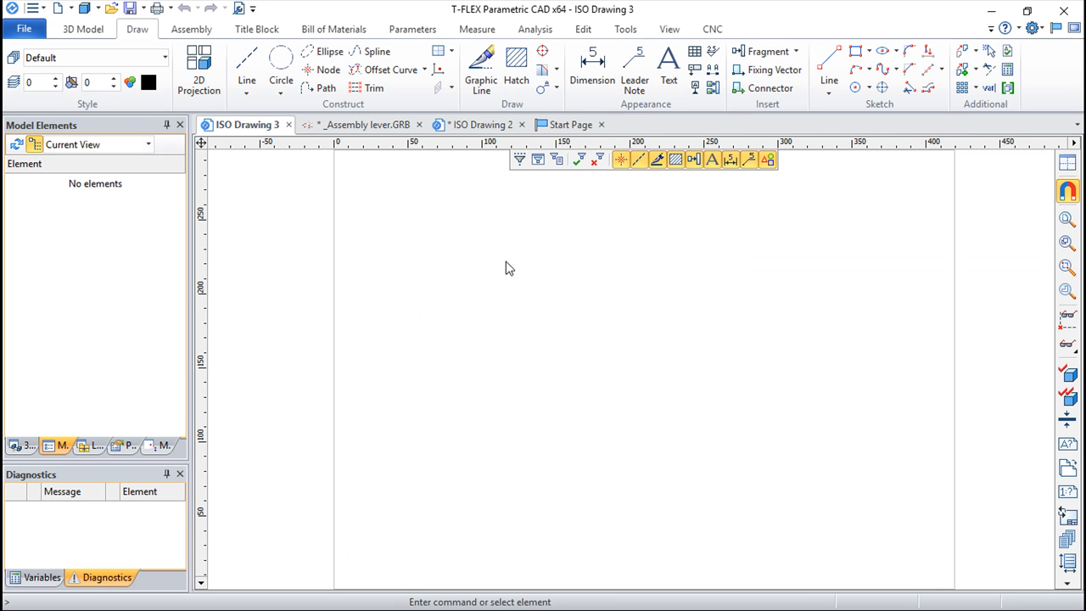
pyautogui.click(246, 68)
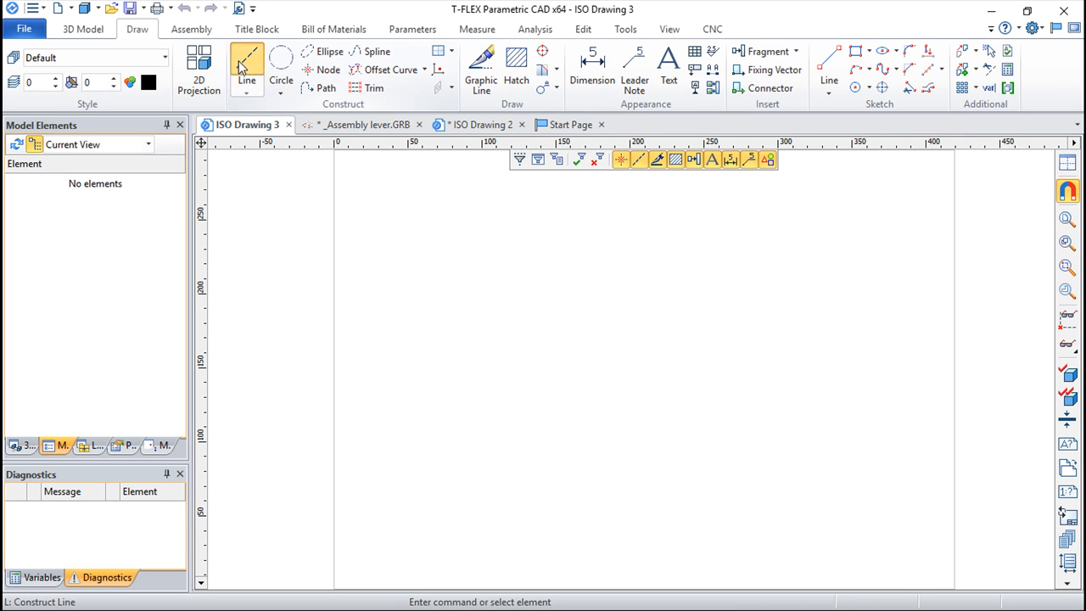
pyautogui.click(630, 374)
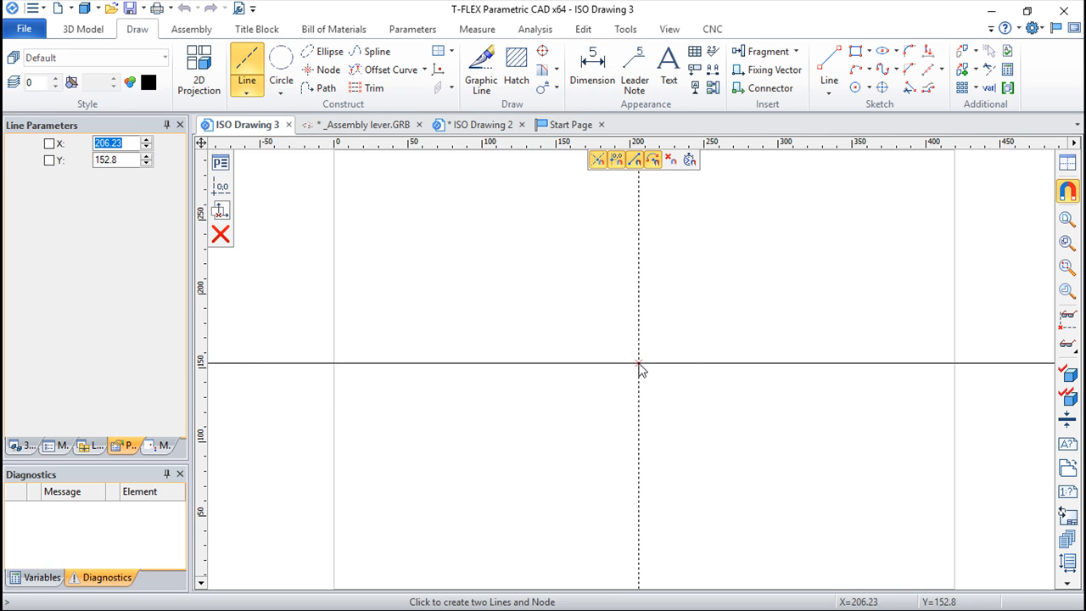
pyautogui.scroll(2, 727, 419)
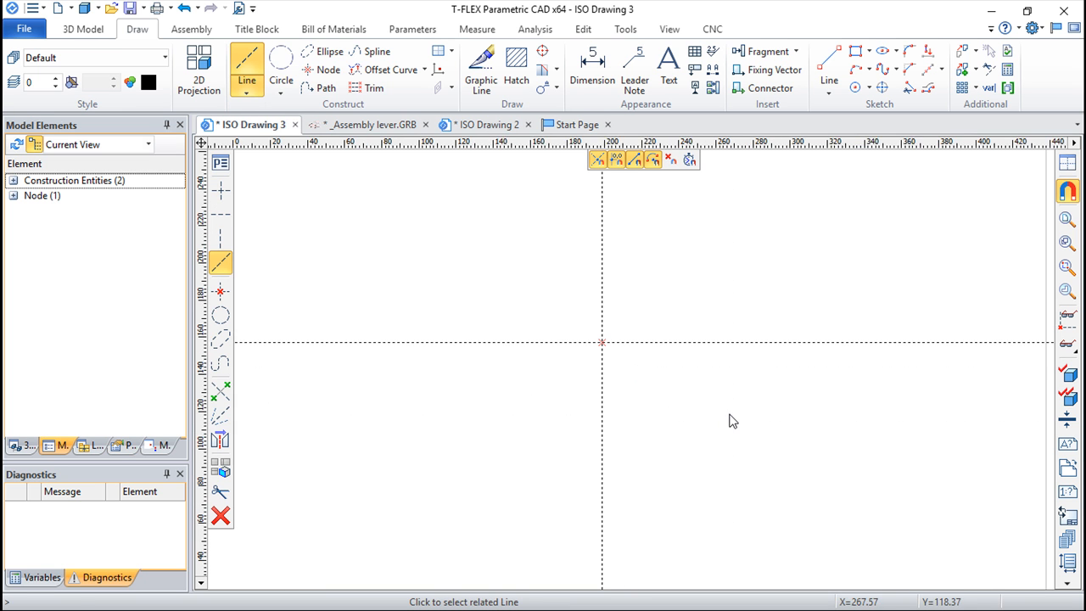
# - Construct a circle with a radius of 50 centred on the node where the two lines cross
pyautogui.click(281, 61)
pyautogui.click(601, 343)
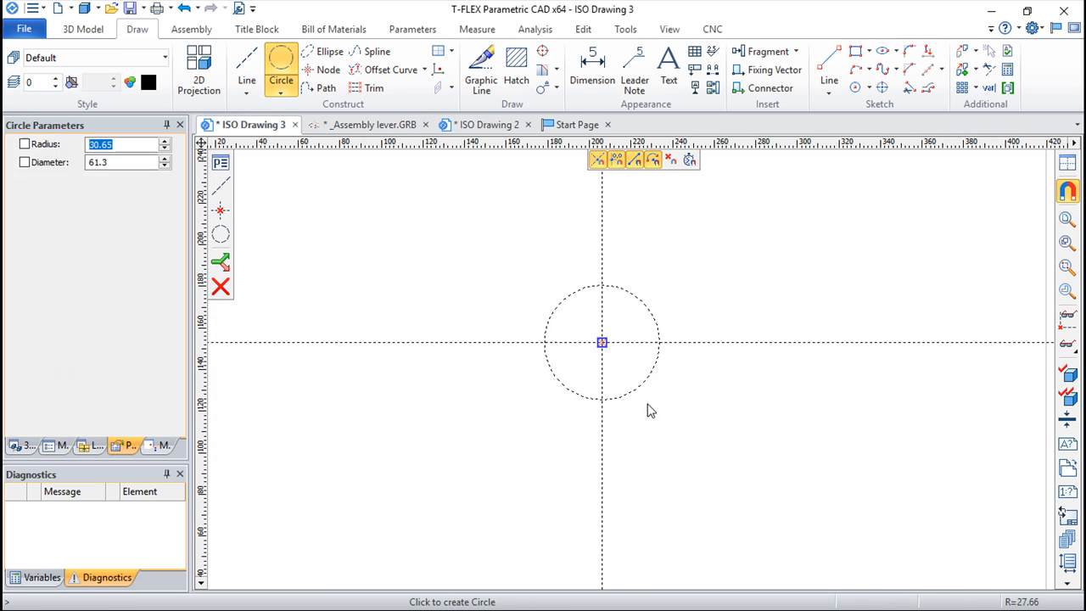
pyautogui.write('50')
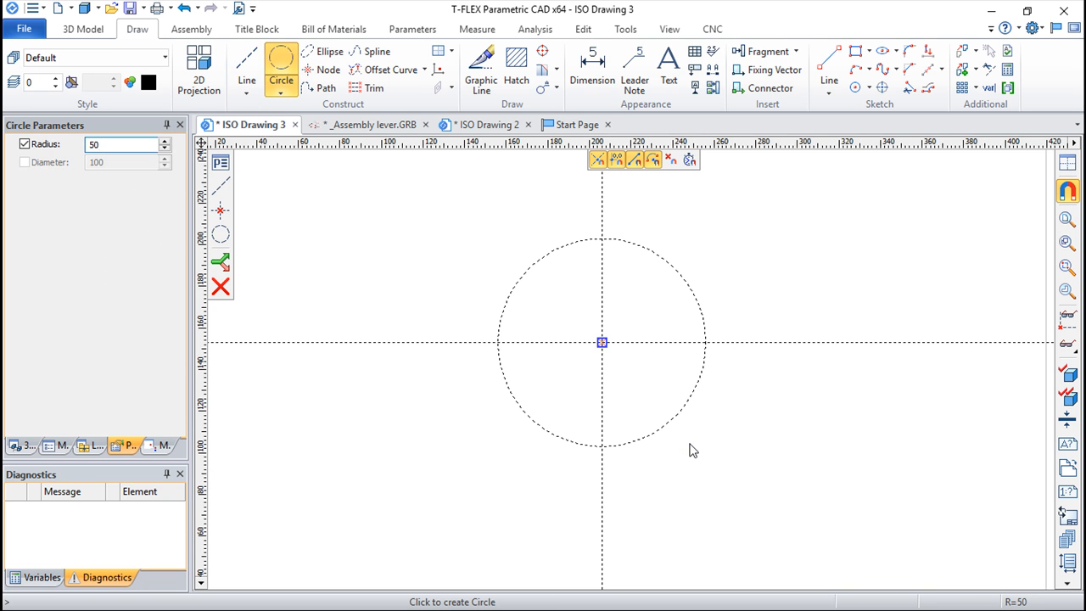
pyautogui.press('Return')
pyautogui.moveTo(788, 312); pyautogui.dragTo(795, 346, button='middle')
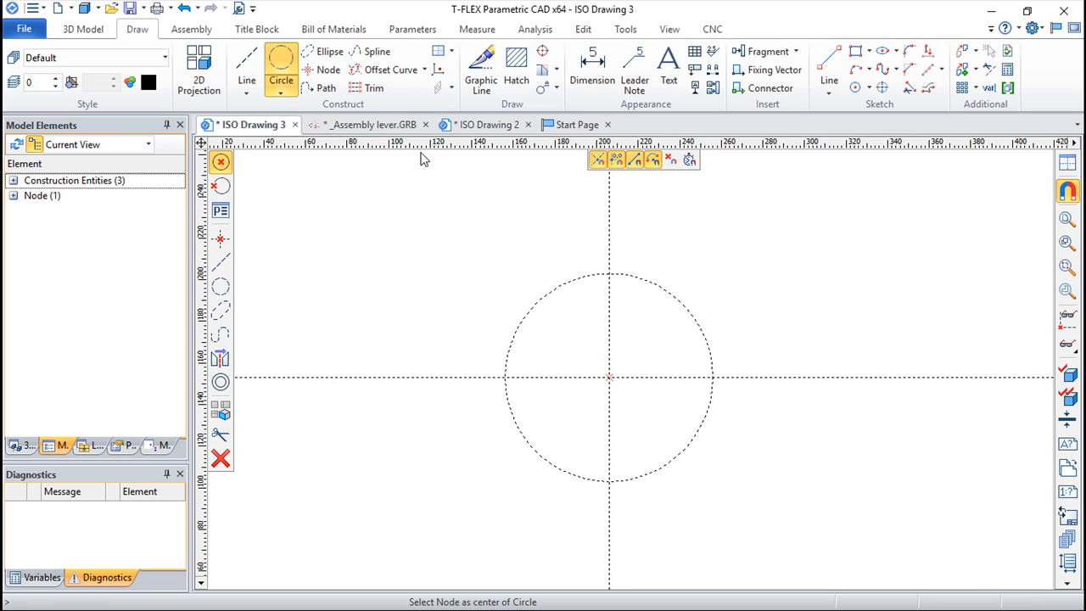
pyautogui.click(609, 274)
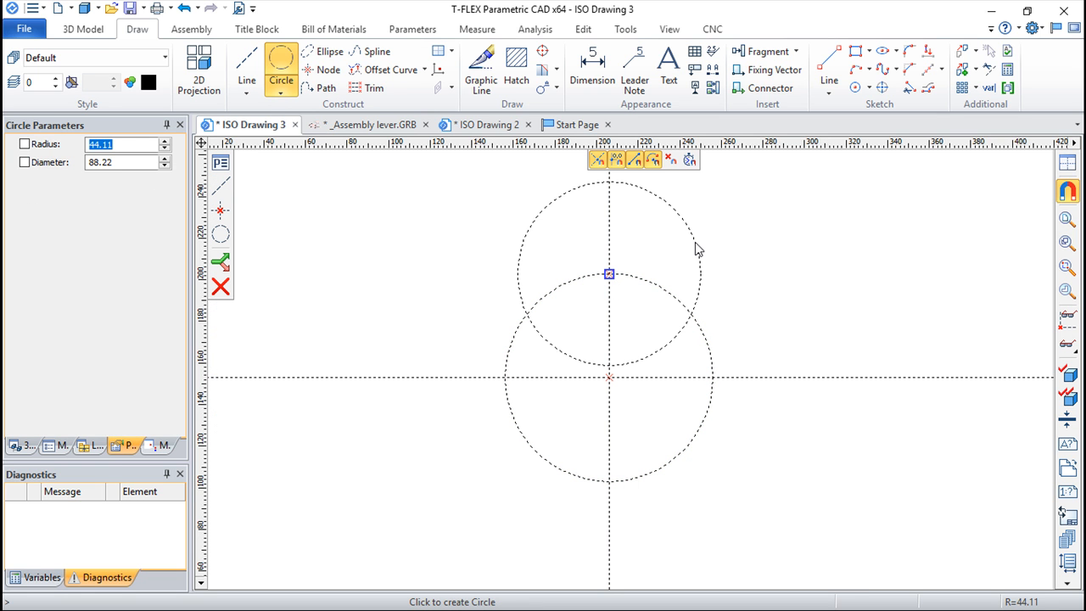
pyautogui.write('30')
pyautogui.press('Return')
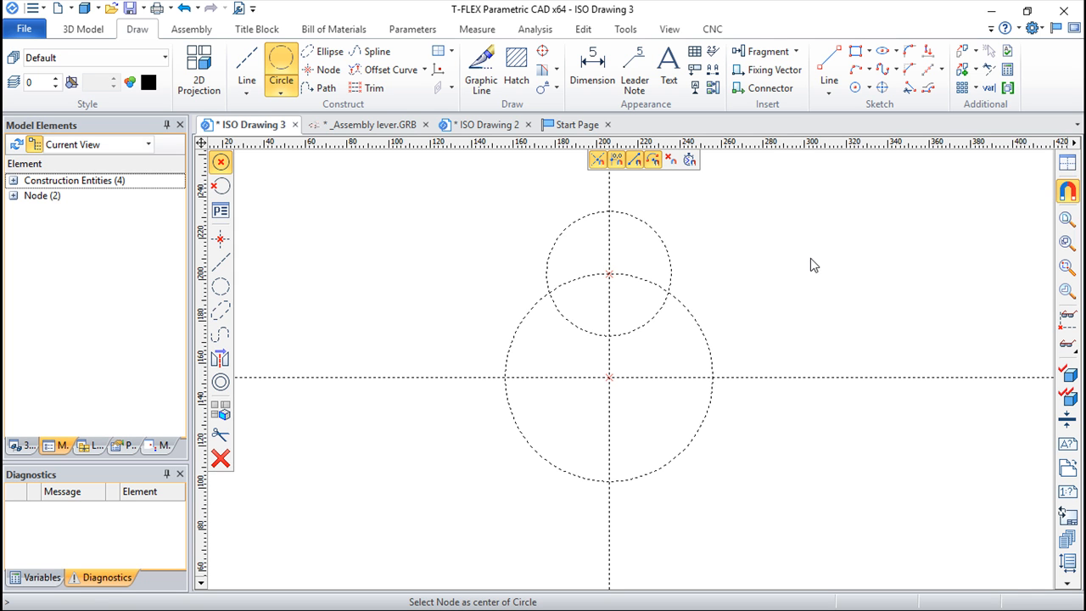
pyautogui.click(183, 8)
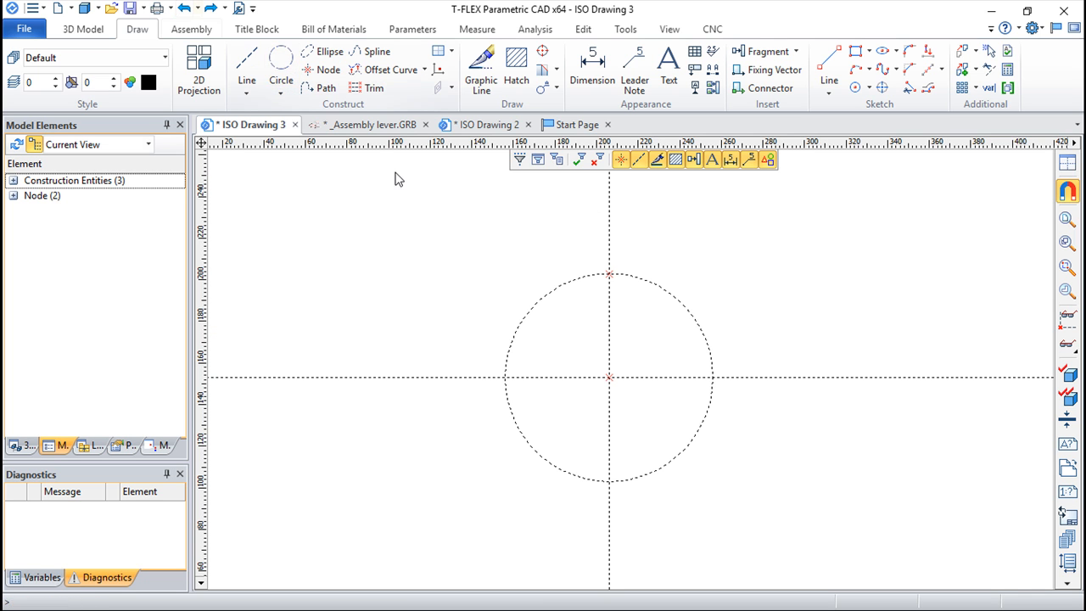
# - Construct a circle centred on the large circle's top node, with its radius driven by new variable c1 set to 30
pyautogui.click(280, 68)
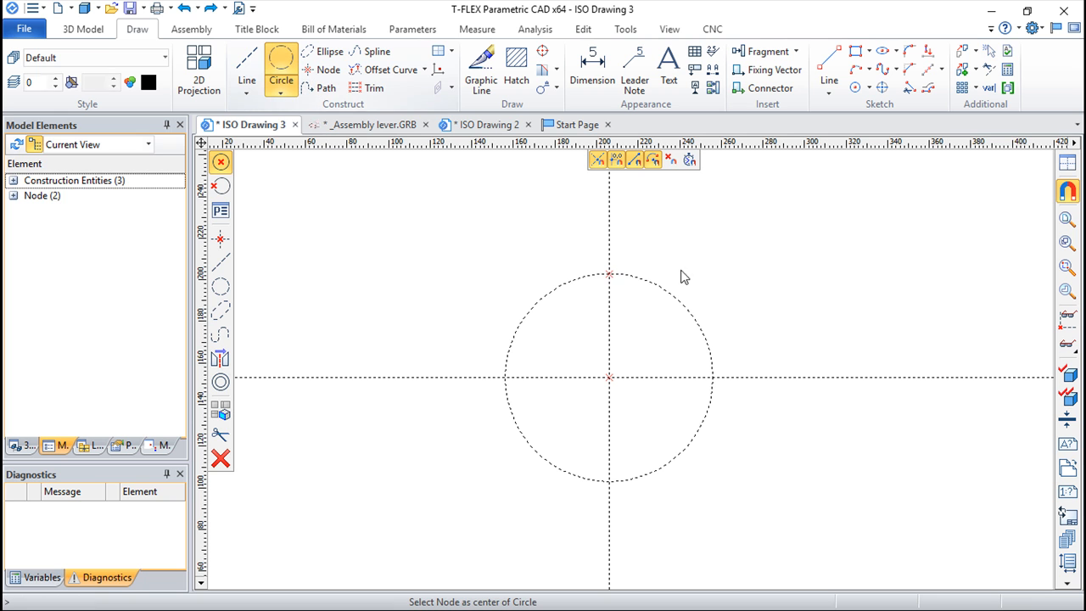
pyautogui.click(608, 274)
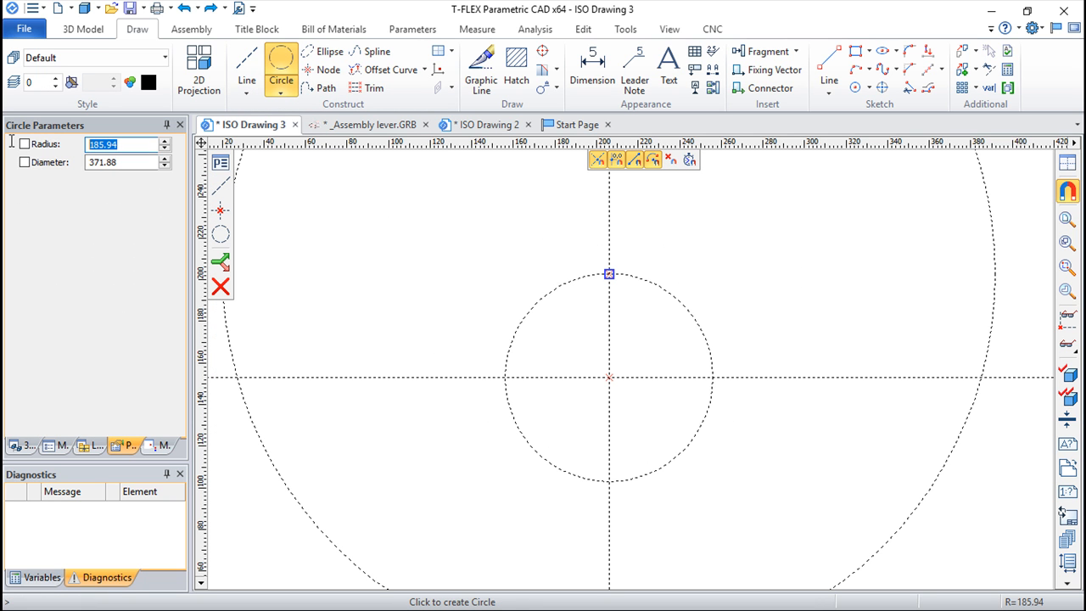
pyautogui.write('c1')
pyautogui.press('Return')
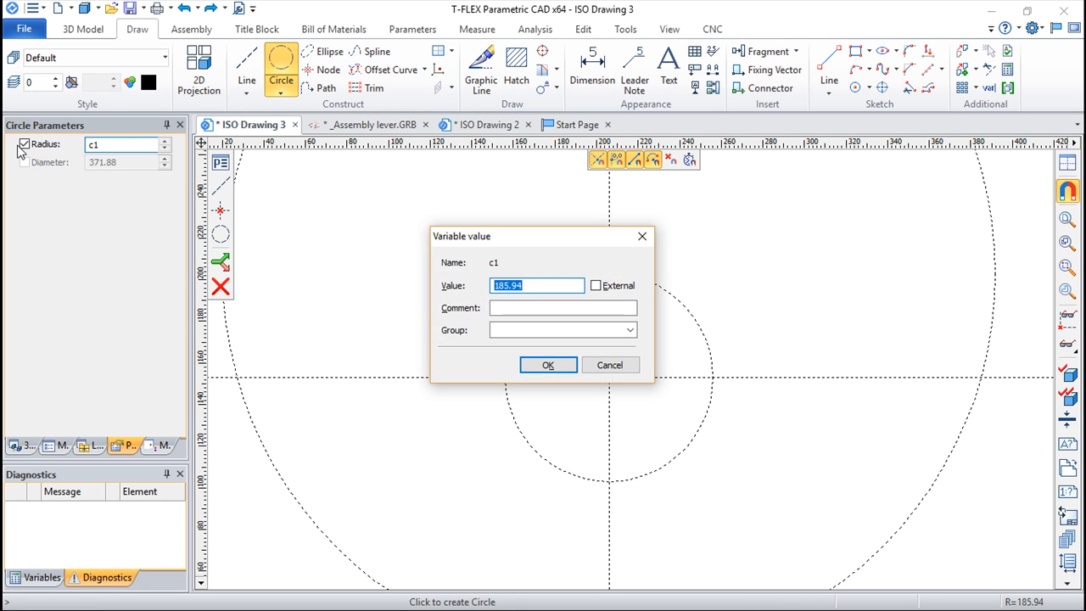
pyautogui.write('30')
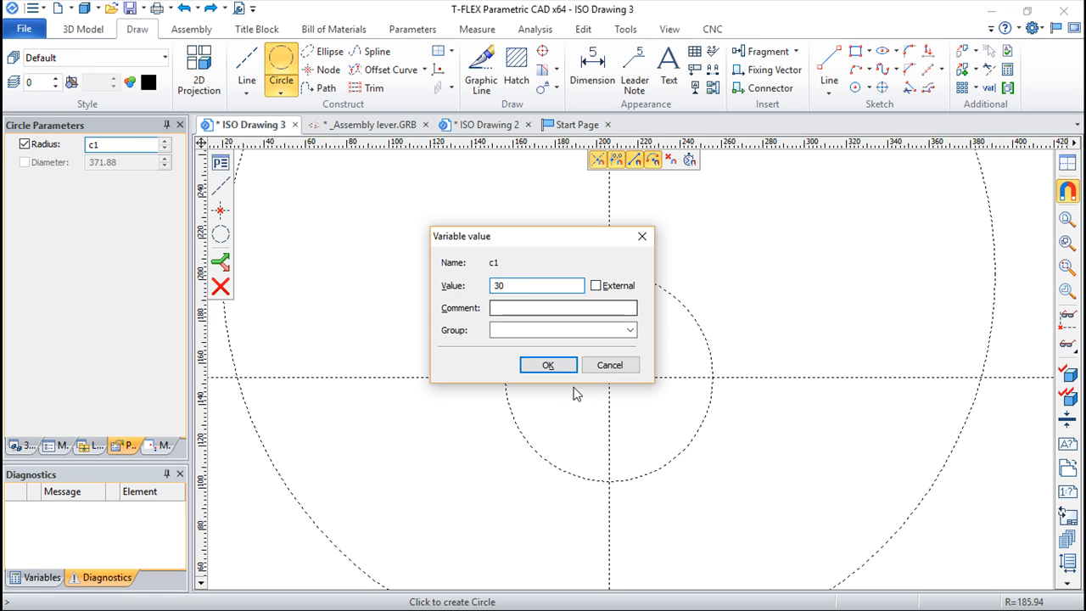
pyautogui.click(547, 364)
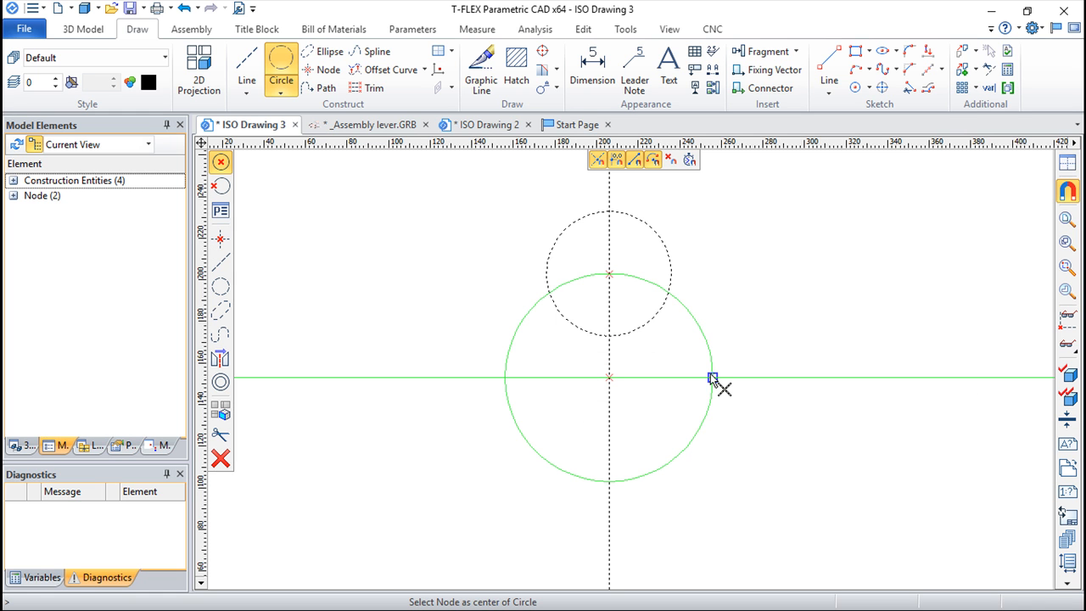
# - Construct a circle centred where the large circle meets the horizontal line on its right, with radius variable c2 set to 30
pyautogui.click(720, 383)
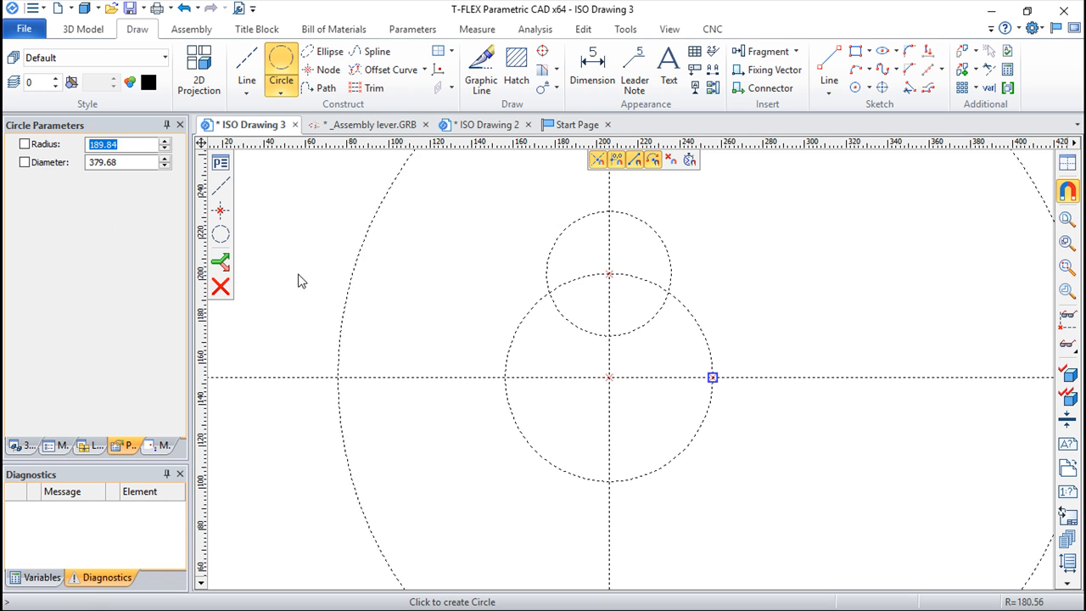
pyautogui.write('c2')
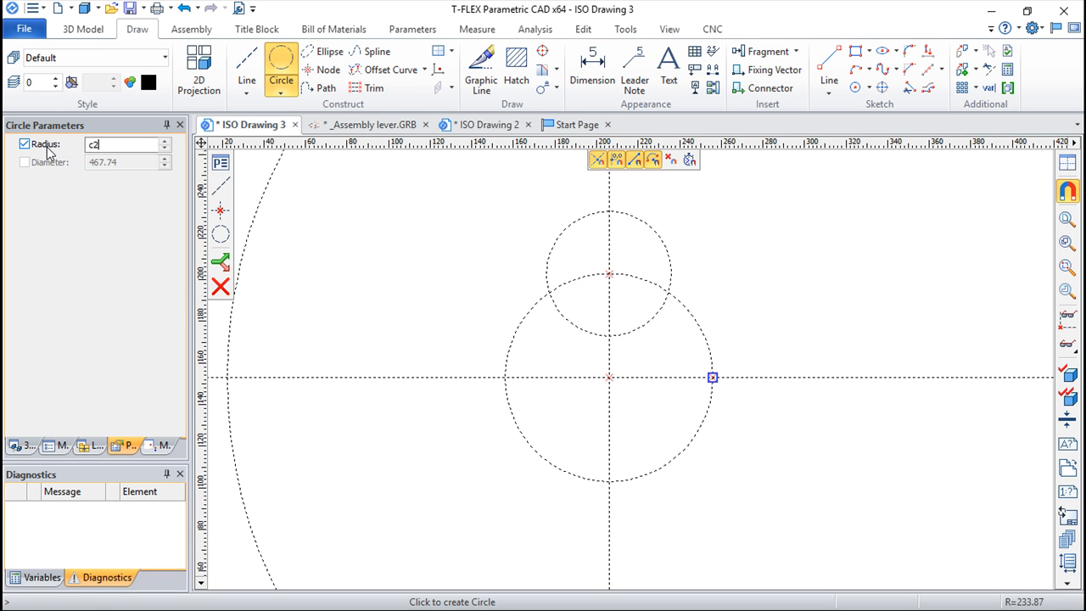
pyautogui.press('Return')
pyautogui.write('50')
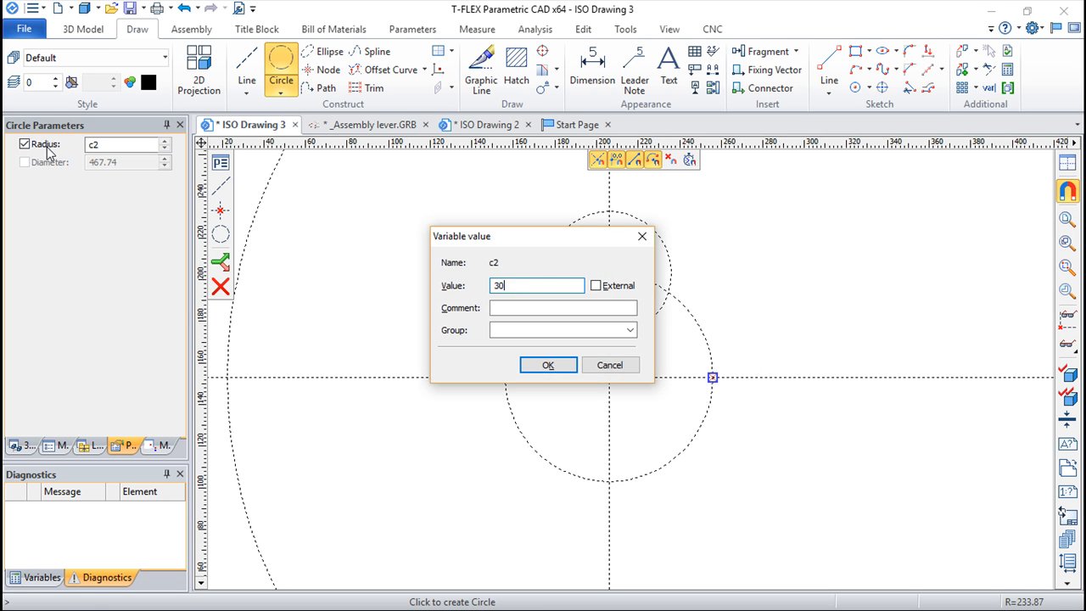
pyautogui.press('Return')
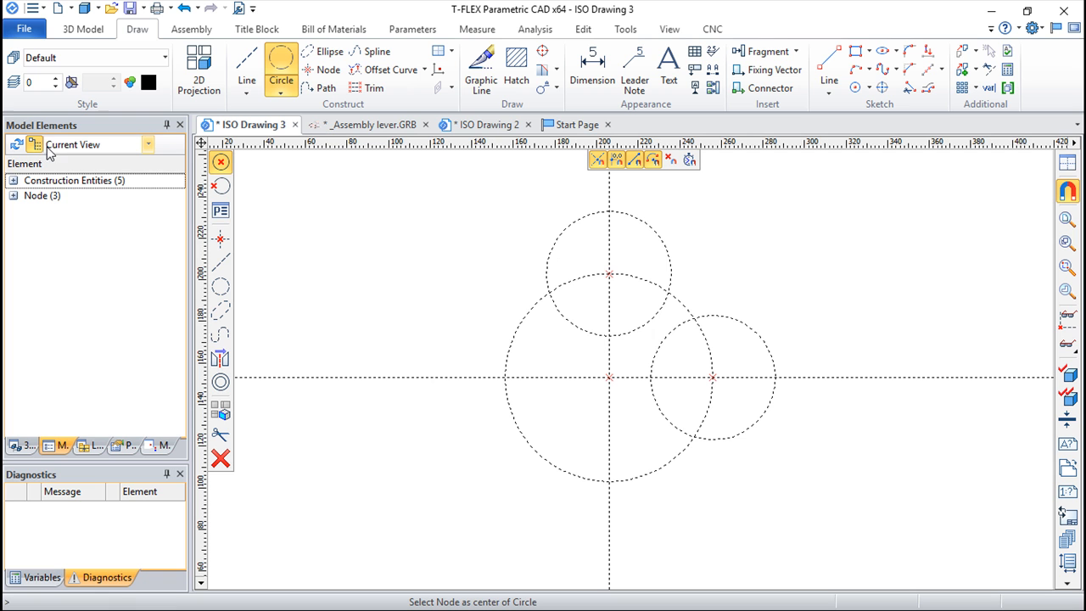
# - Construct a circle centred on the large circle's bottom intersection with the vertical line, with radius variable c3 set to 30
pyautogui.click(610, 481)
pyautogui.click(38, 144)
pyautogui.write('c3')
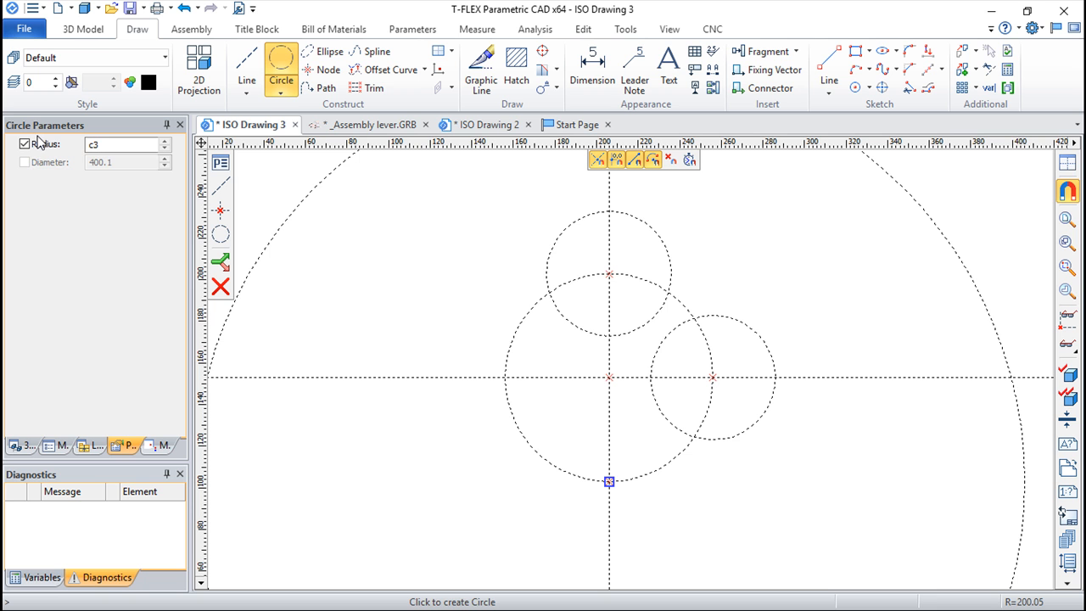
pyautogui.press('Return')
pyautogui.write('30')
pyautogui.press('Return')
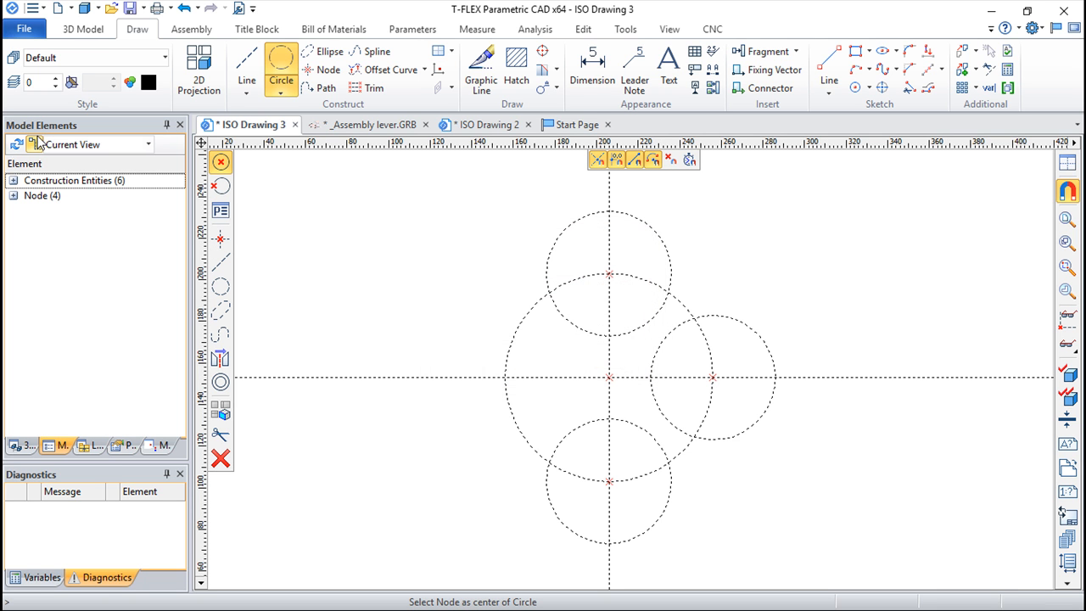
# - Construct a circle centred where the large circle meets the horizontal line on its left, with radius variable c4 set to 30
pyautogui.click(505, 376)
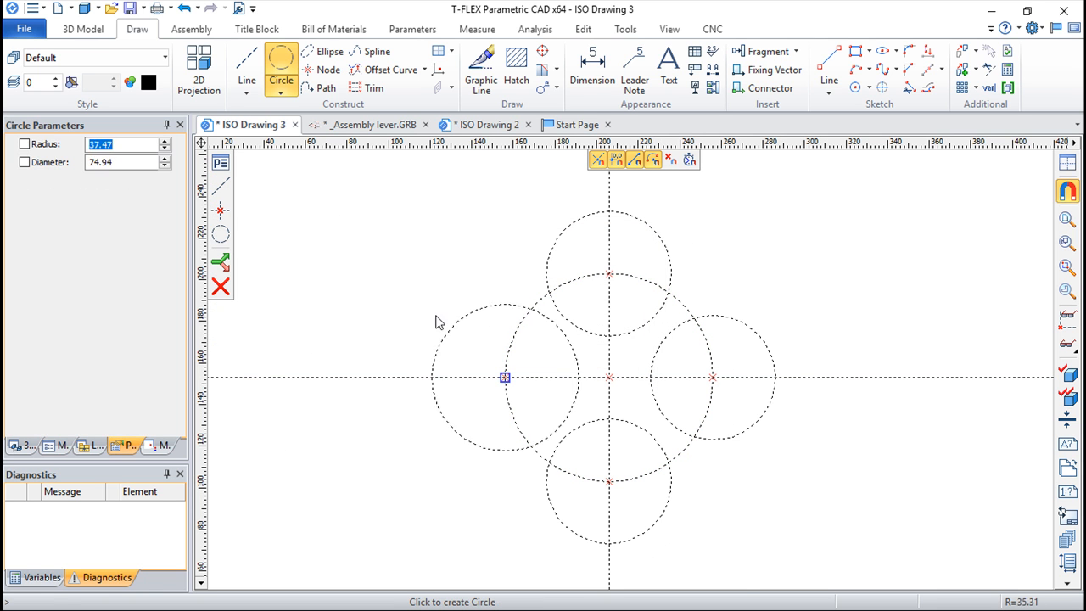
pyautogui.write('c4')
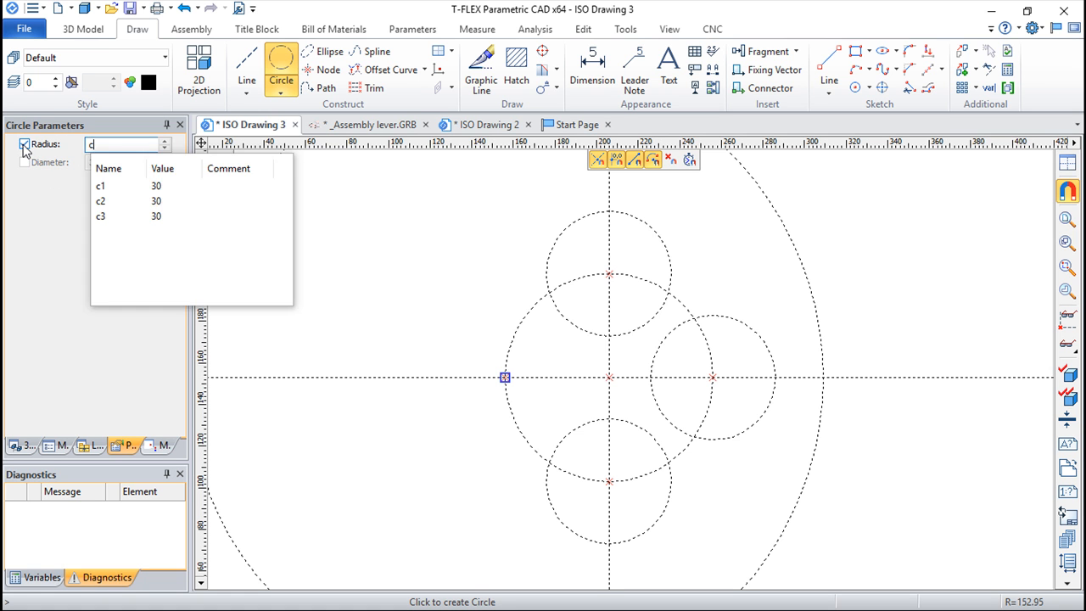
pyautogui.press('Return')
pyautogui.write('30')
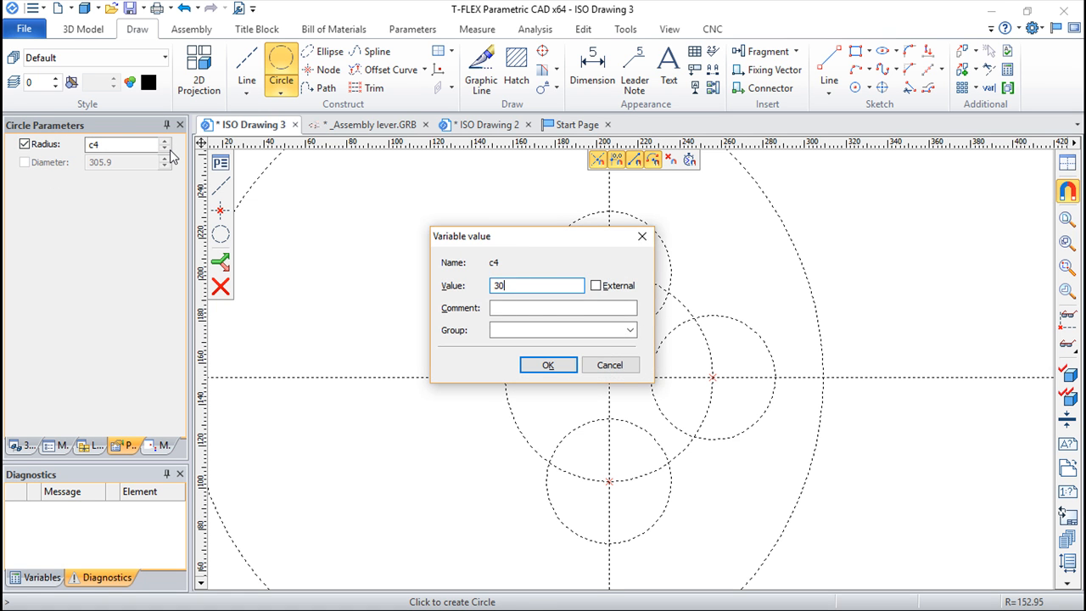
pyautogui.press('Return')
pyautogui.scroll(1, 447, 264)
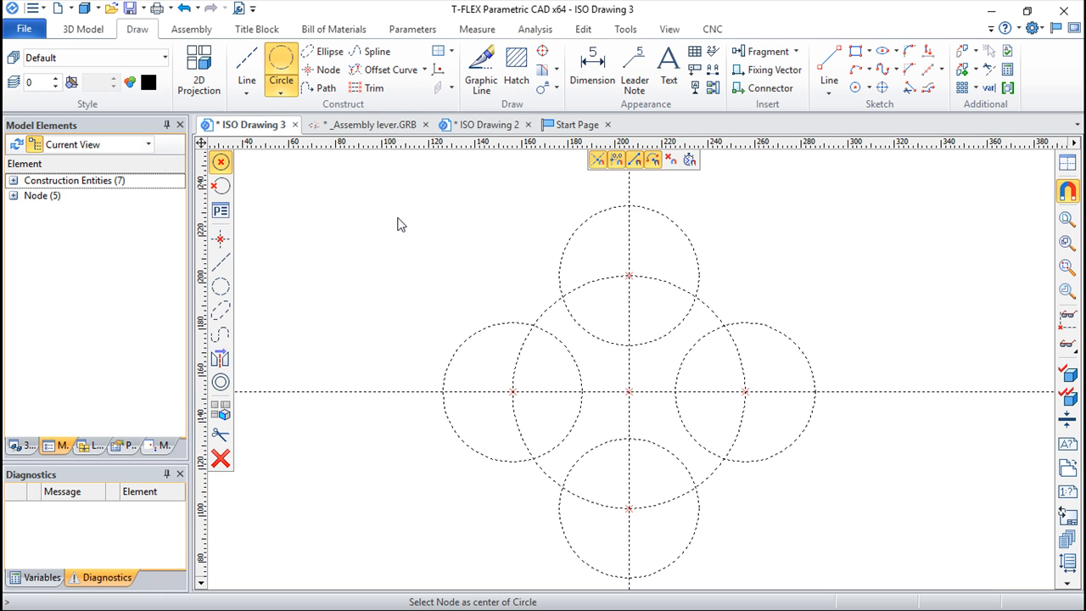
pyautogui.press('Escape')
pyautogui.scroll(1, 465, 202)
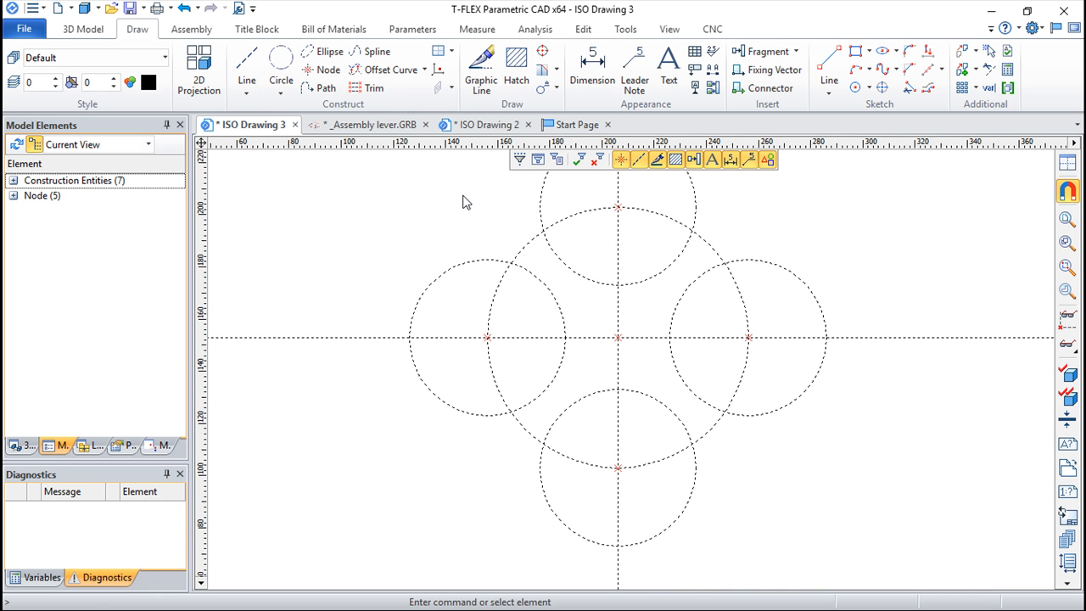
# - Draw the right and lower part of the cross-shaped outline with continuous graphic lines along the large, right and bottom circles
pyautogui.click(481, 68)
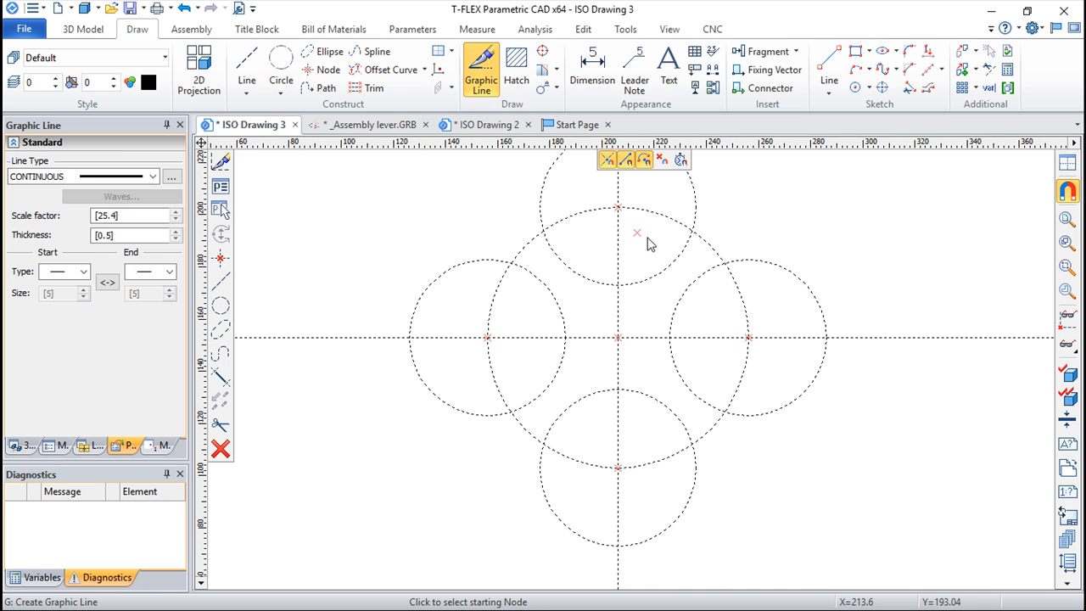
pyautogui.click(692, 231)
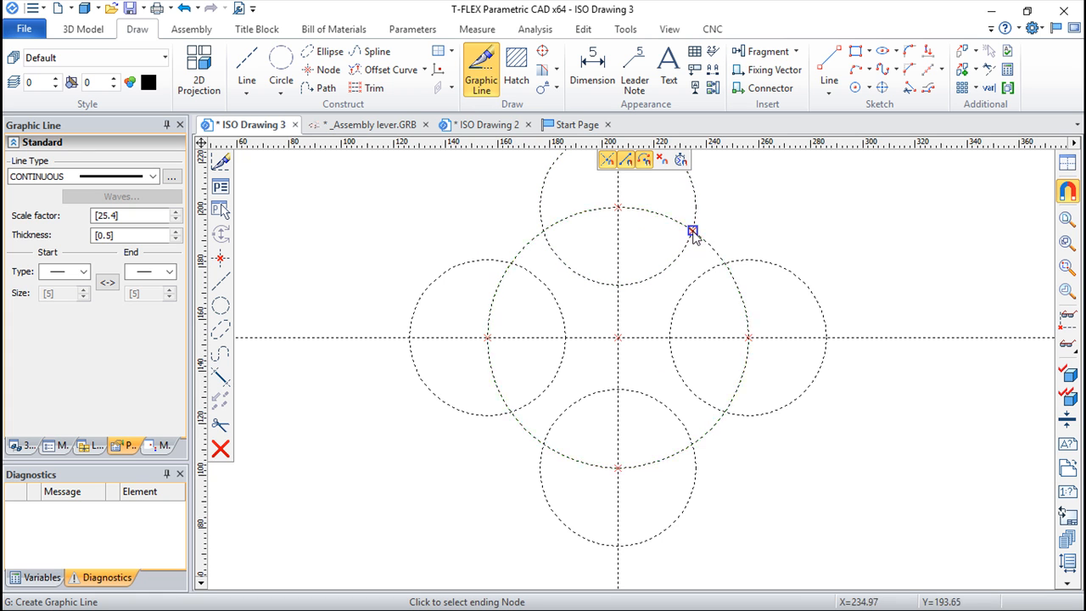
pyautogui.click(723, 263)
pyautogui.click(724, 413)
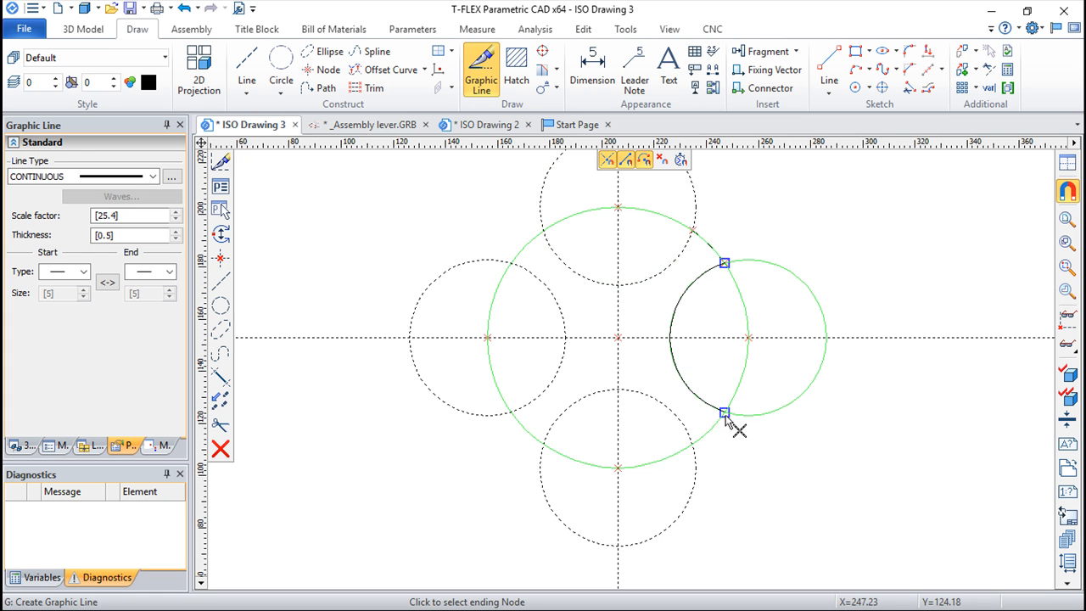
pyautogui.click(692, 444)
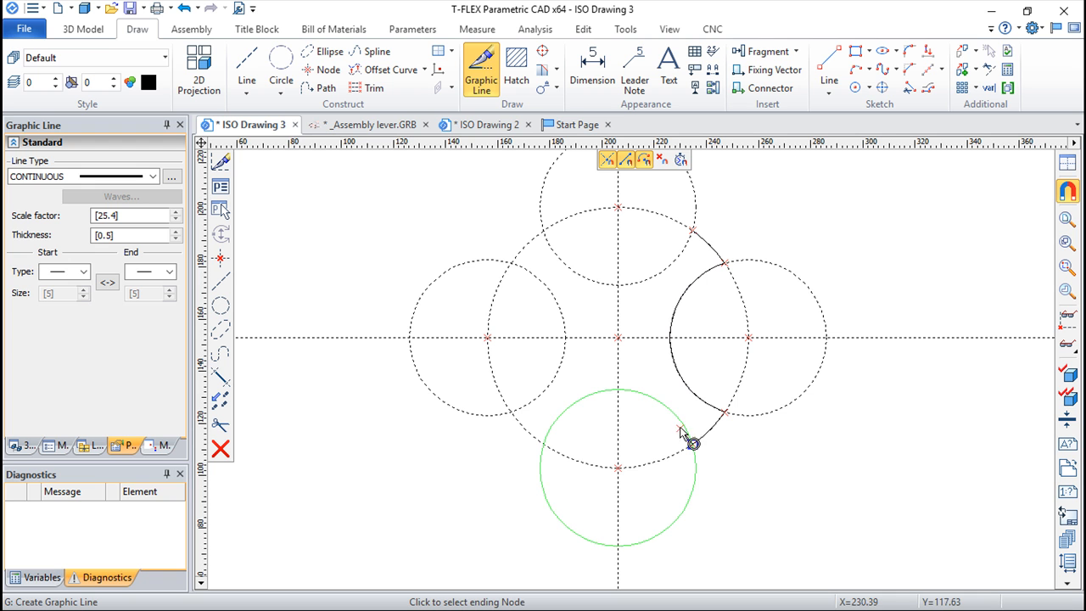
pyautogui.click(543, 443)
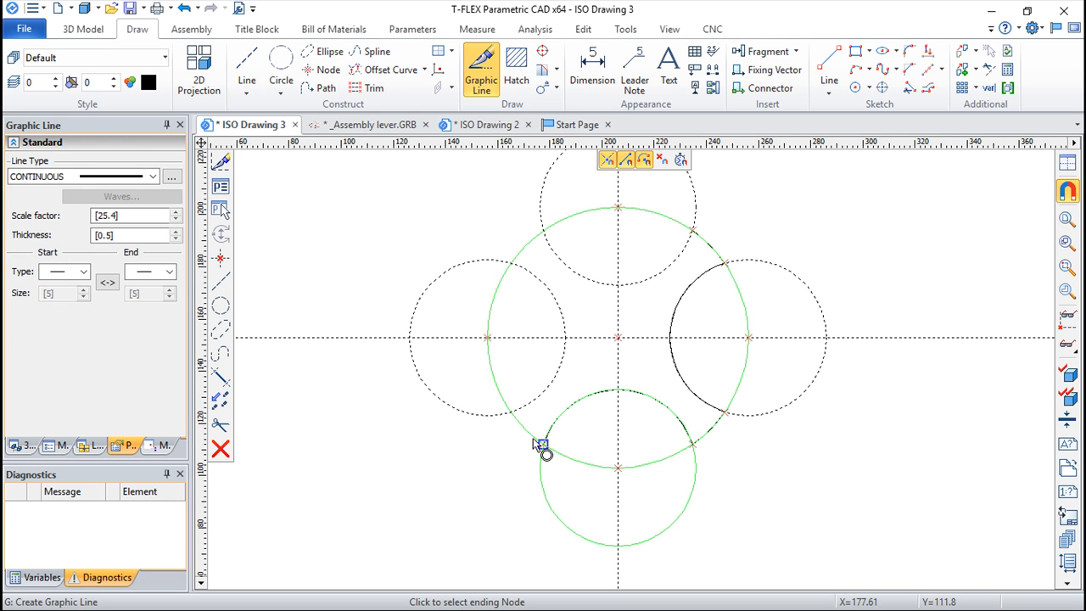
# - Complete the closed cross-shaped outline with graphic lines along the large circle and the inner arcs of the left and top circles
pyautogui.click(511, 413)
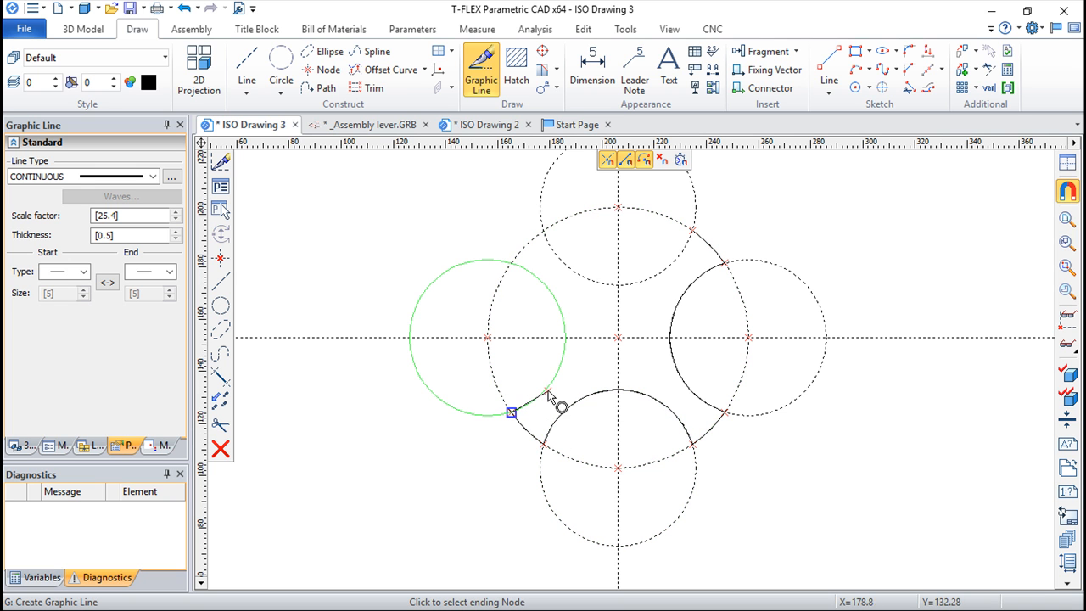
pyautogui.click(513, 259)
pyautogui.click(544, 230)
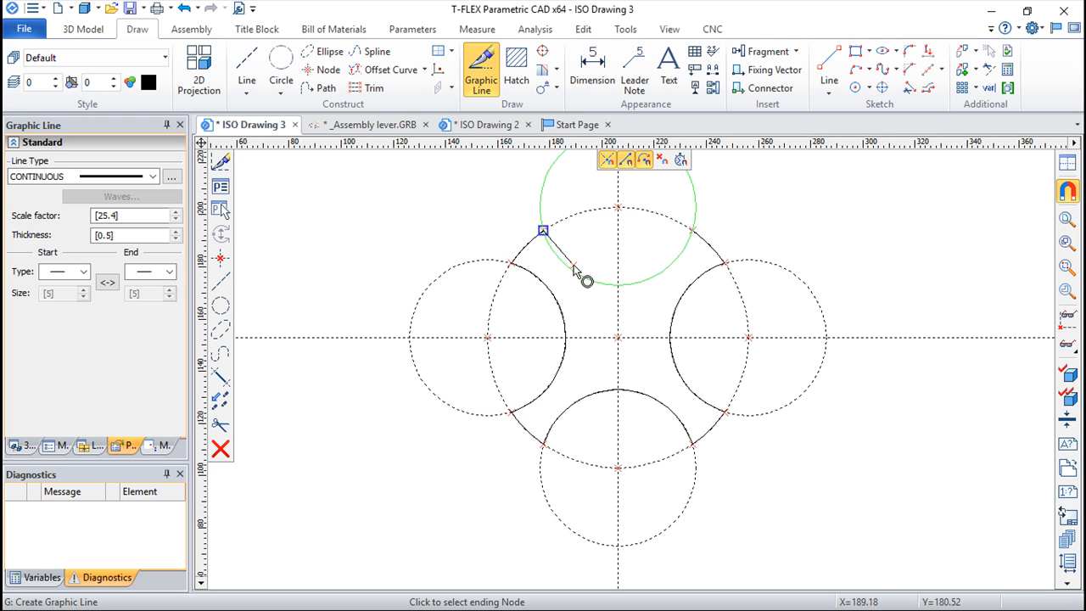
pyautogui.click(693, 232)
pyautogui.press('Escape')
pyautogui.scroll(3, 744, 221)
pyautogui.scroll(-4, 744, 227)
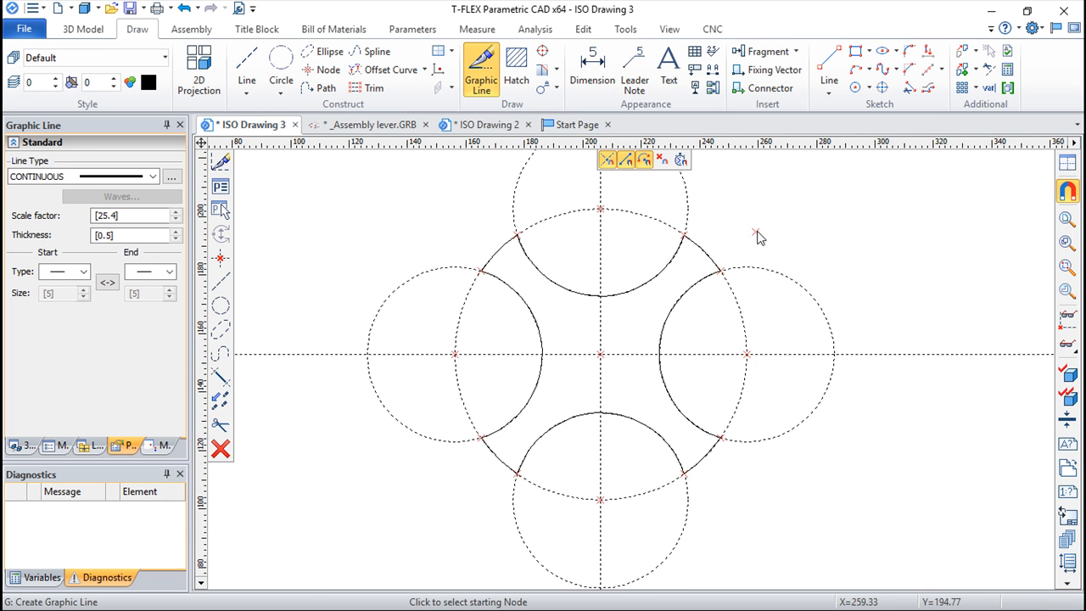
pyautogui.press('Escape')
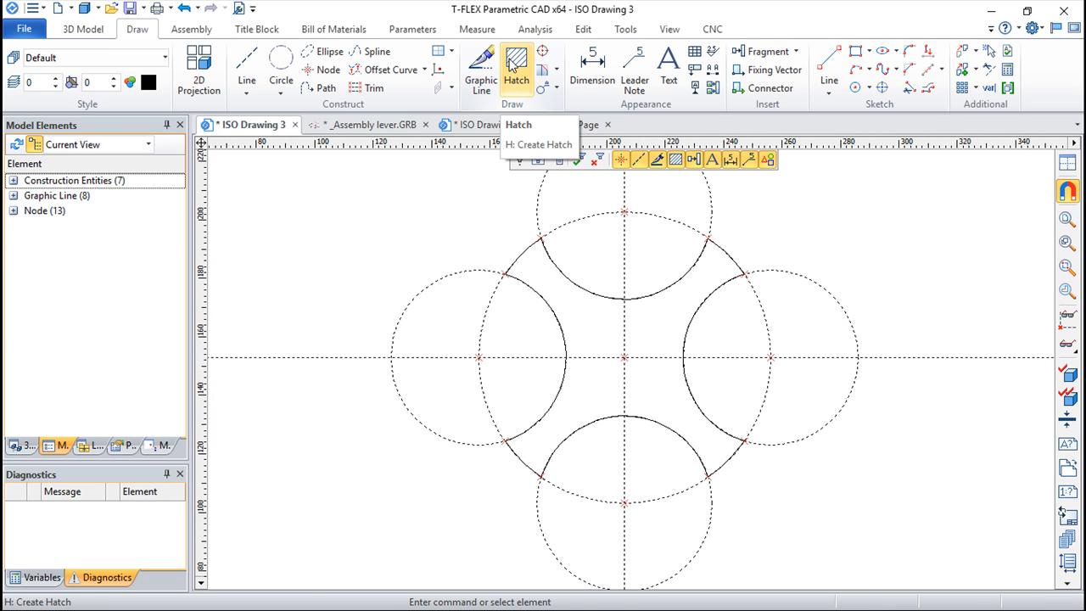
# - Hatch the area inside the cross-shaped outline using automatic contour search, with angle 45 and step 3
pyautogui.click(513, 68)
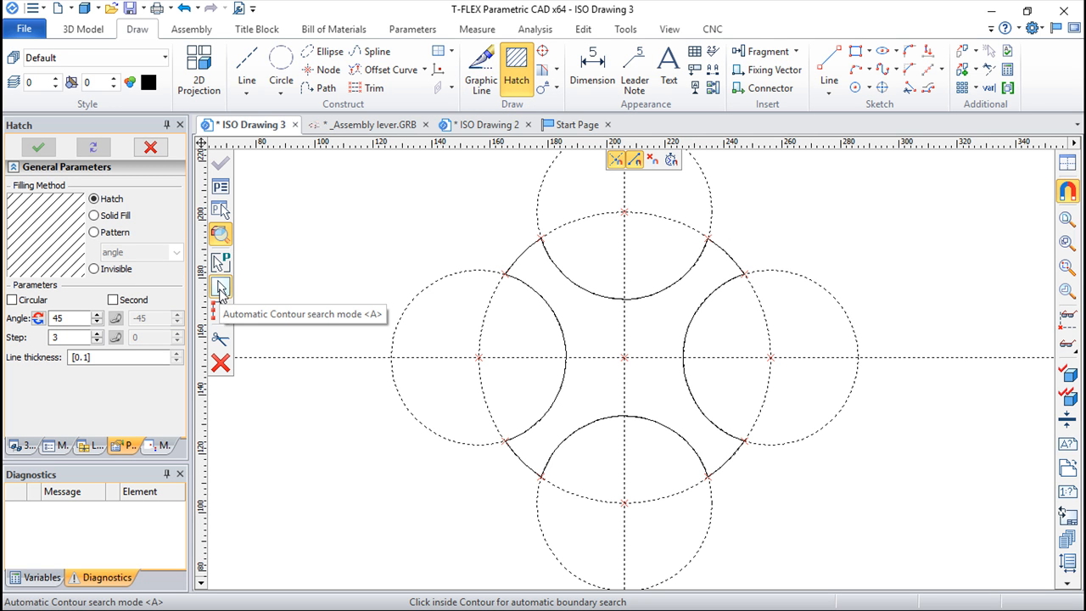
pyautogui.click(594, 323)
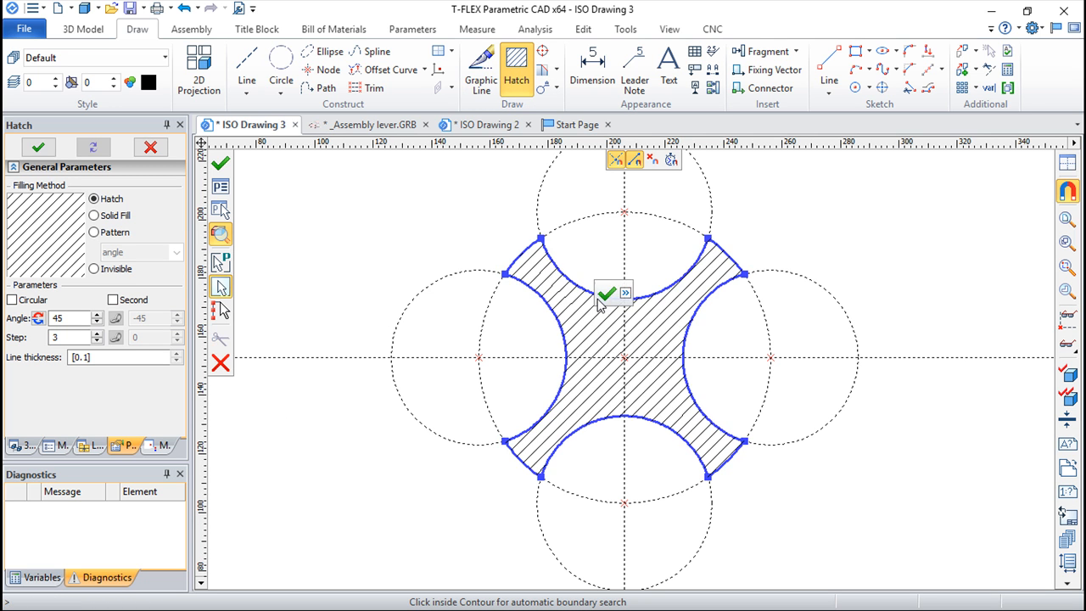
pyautogui.click(605, 293)
pyautogui.press('Escape')
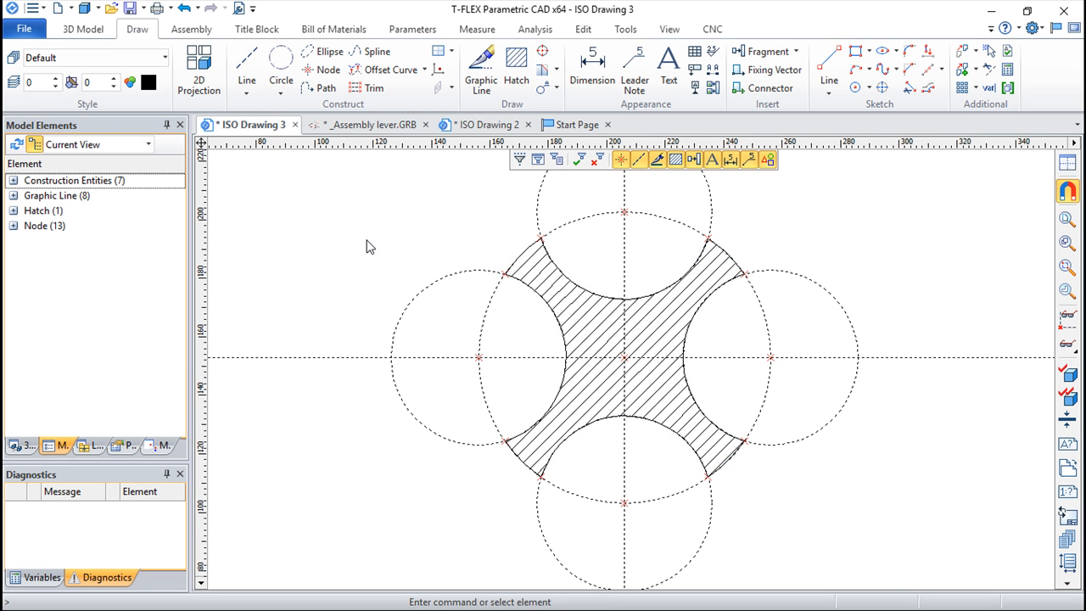
# - Review the circle radius variables c1 to c4 in the Variable Editor
pyautogui.scroll(4, 373, 251)
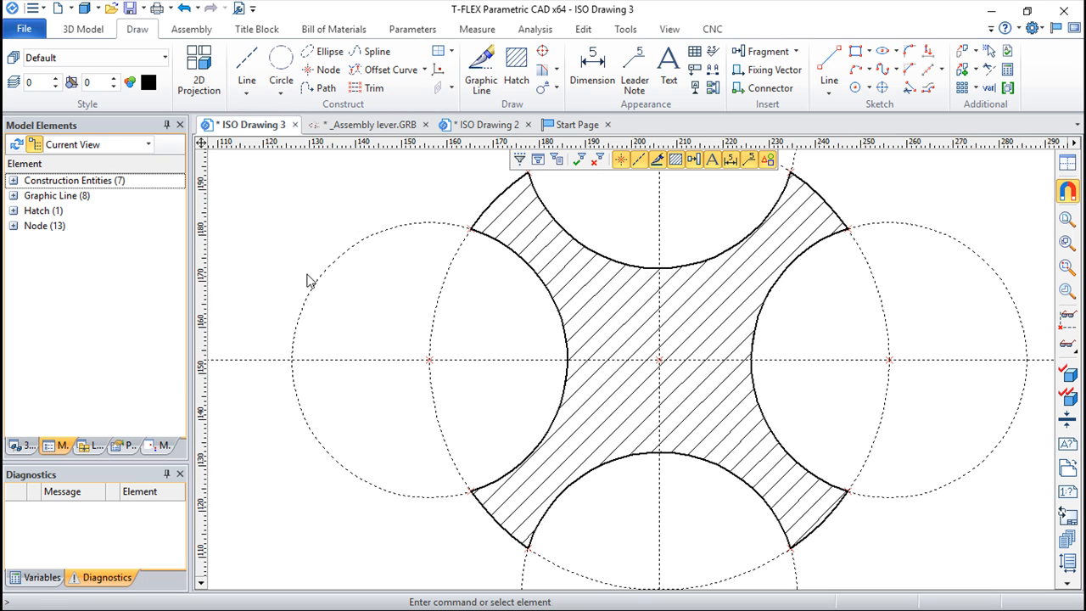
pyautogui.press('v')
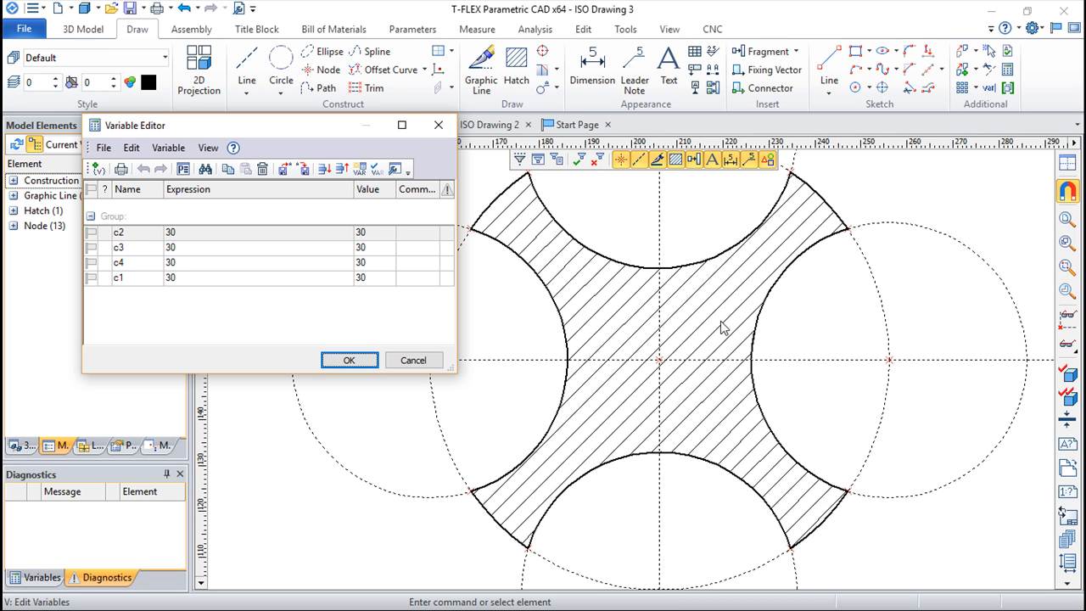
pyautogui.click(347, 361)
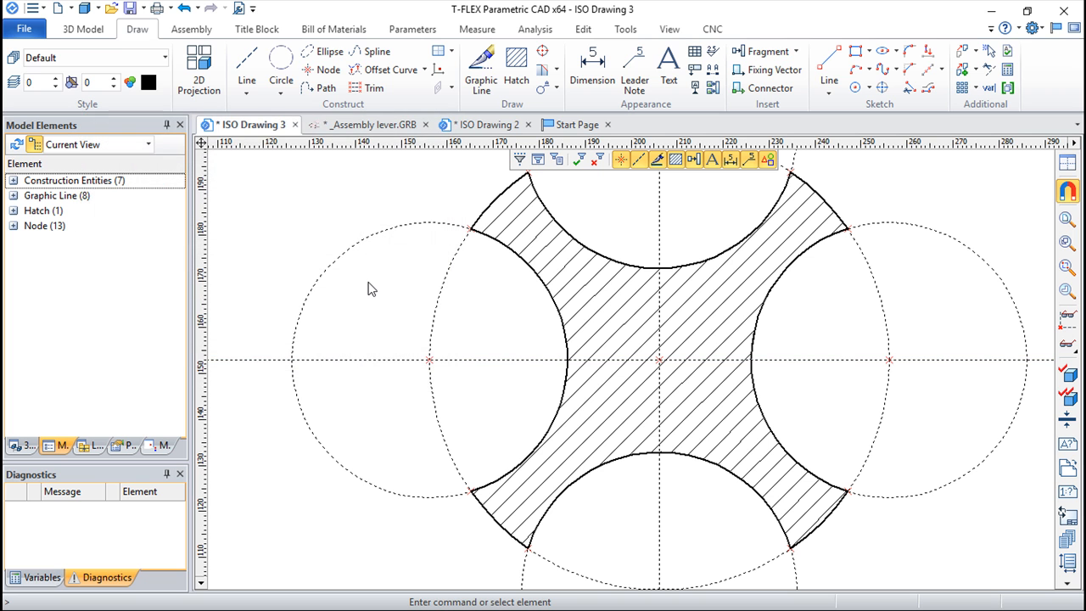
# - Measure the hatch and copy the expression of its AREA property
pyautogui.click(485, 32)
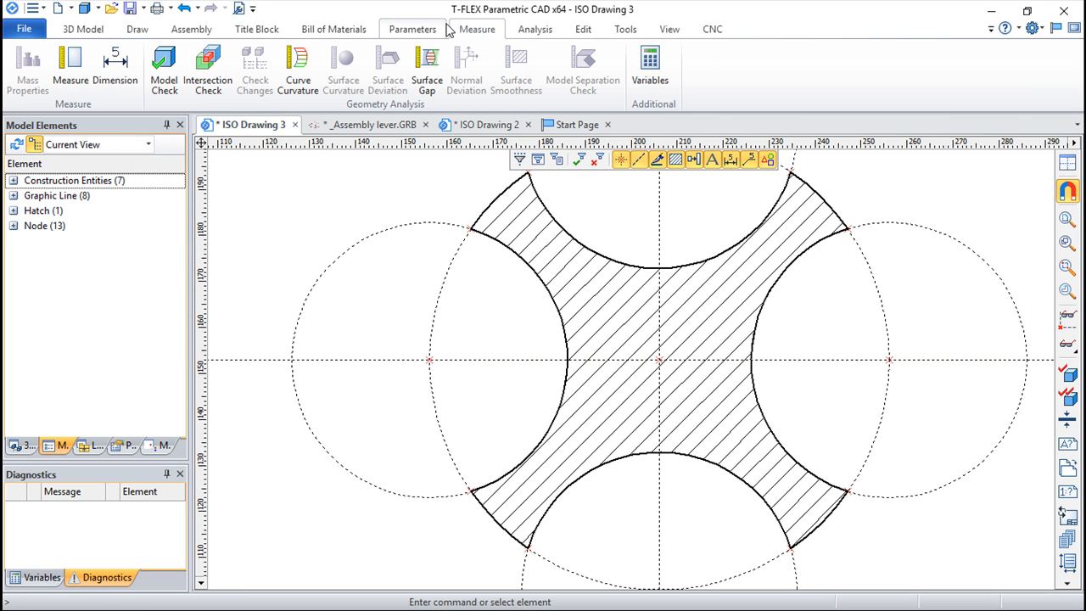
pyautogui.click(33, 8)
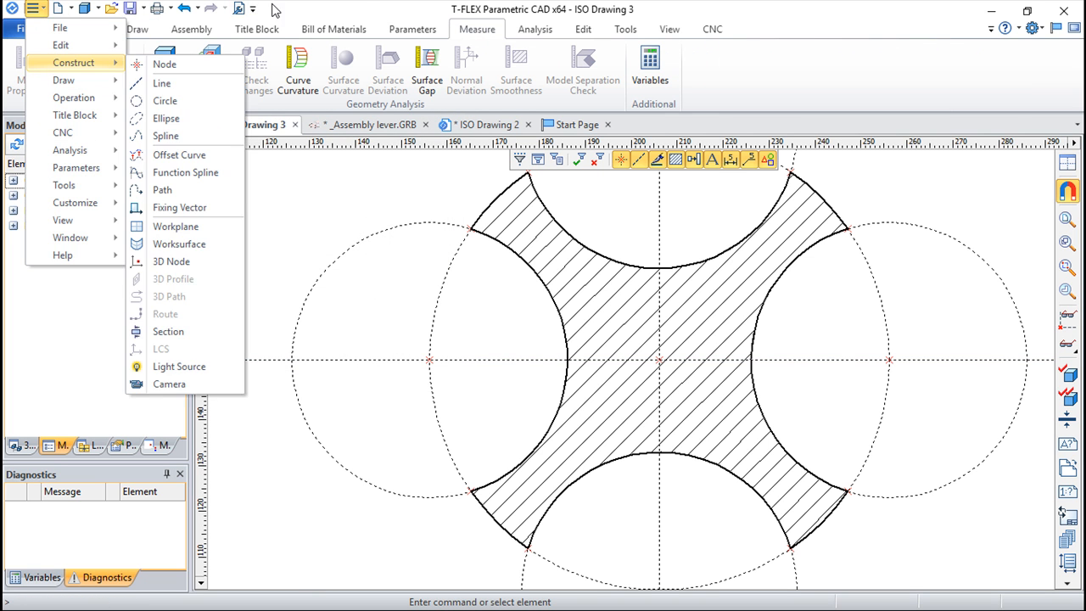
pyautogui.click(434, 15)
pyautogui.click(71, 67)
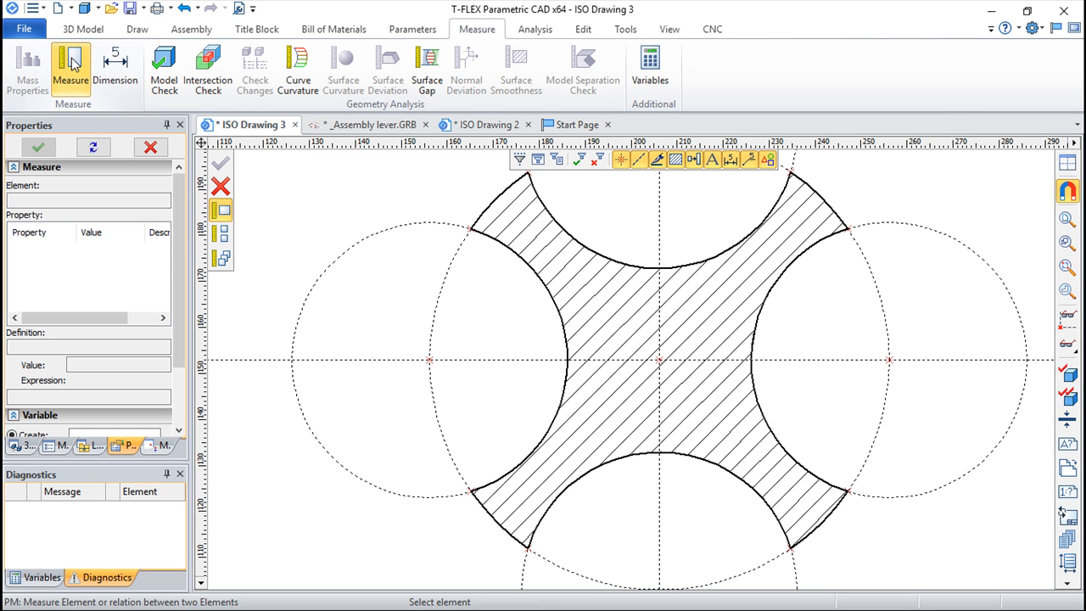
pyautogui.click(622, 314)
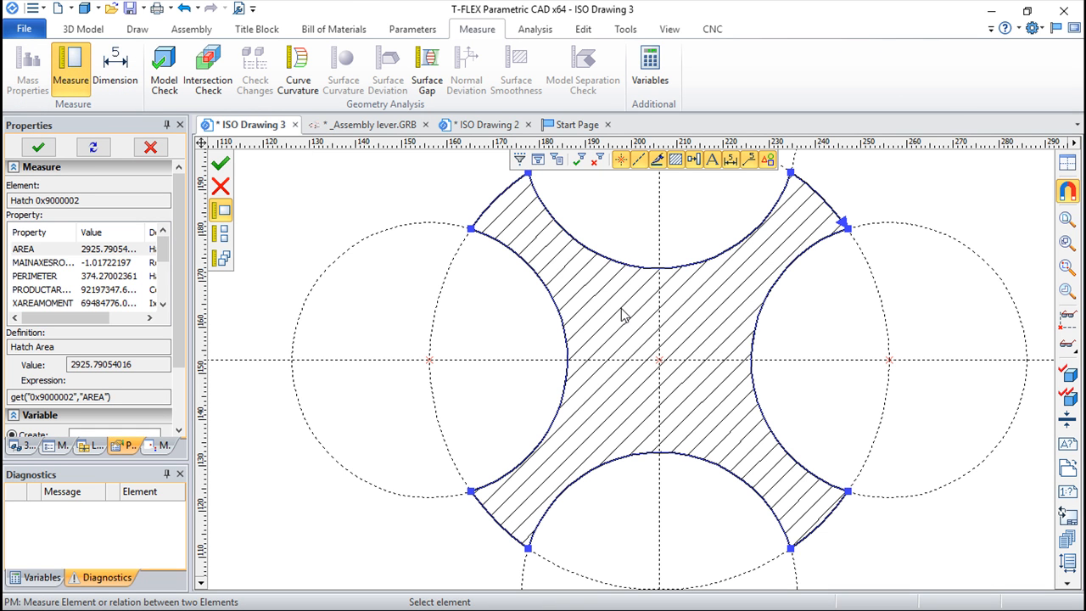
pyautogui.click(23, 250)
pyautogui.moveTo(121, 397); pyautogui.dragTo(5, 396)
pyautogui.hotkey('ctrl', 'c')
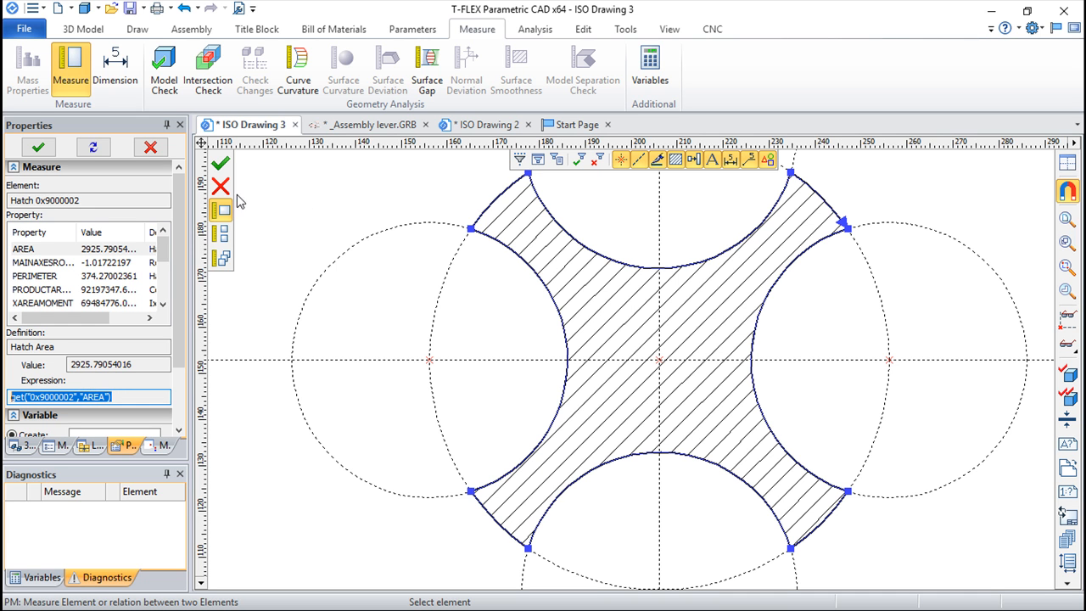
pyautogui.click(221, 165)
# - Create a numeric variable named area with the expression get("0x9000002","AREA") and check it in the Variable Editor
pyautogui.click(414, 29)
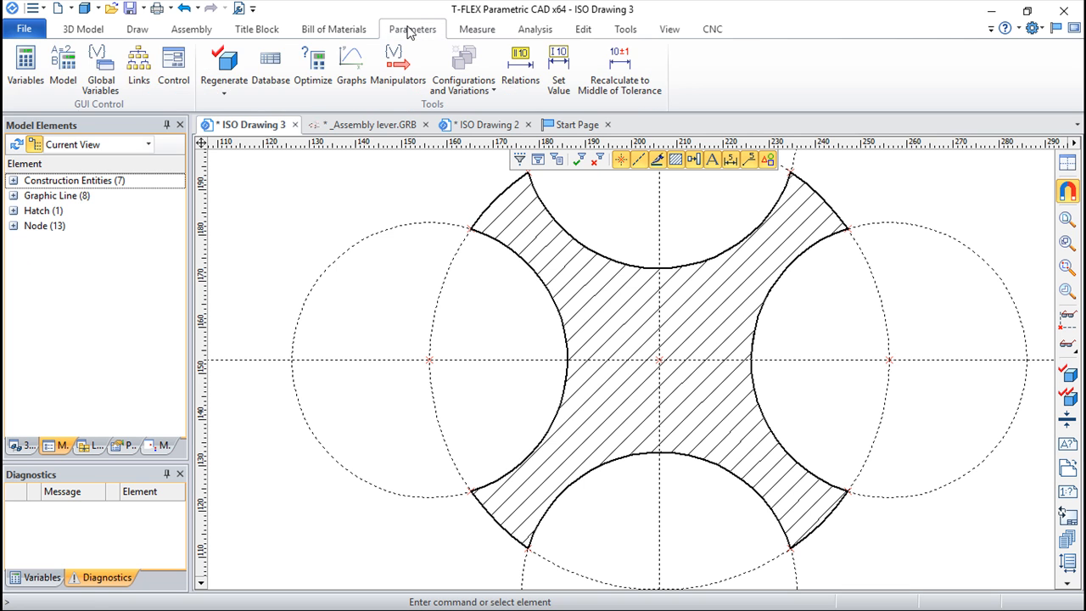
pyautogui.click(26, 67)
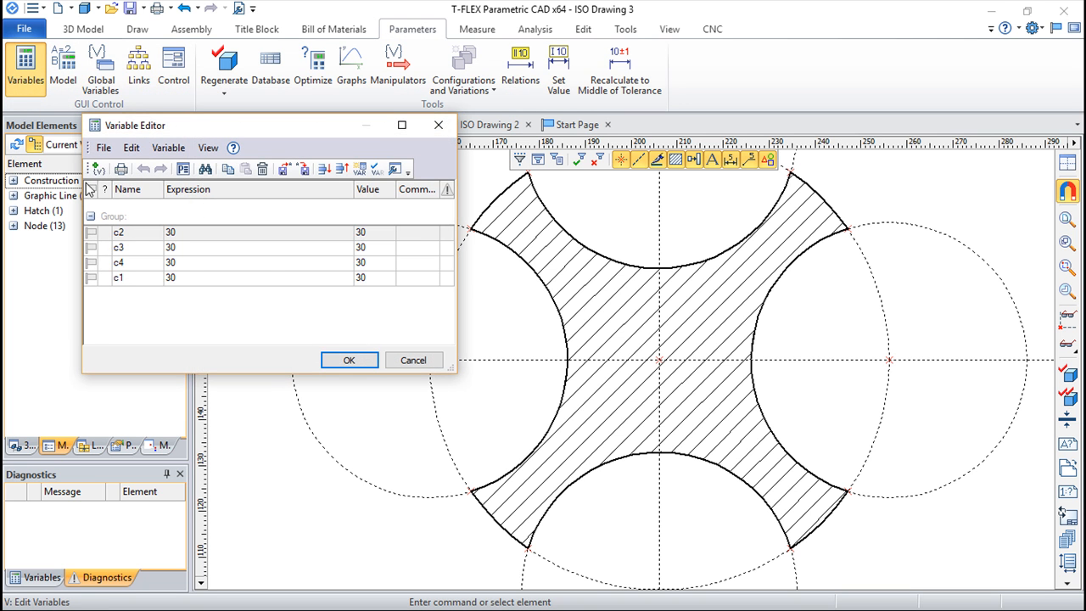
pyautogui.click(99, 168)
pyautogui.write('area')
pyautogui.click(234, 138)
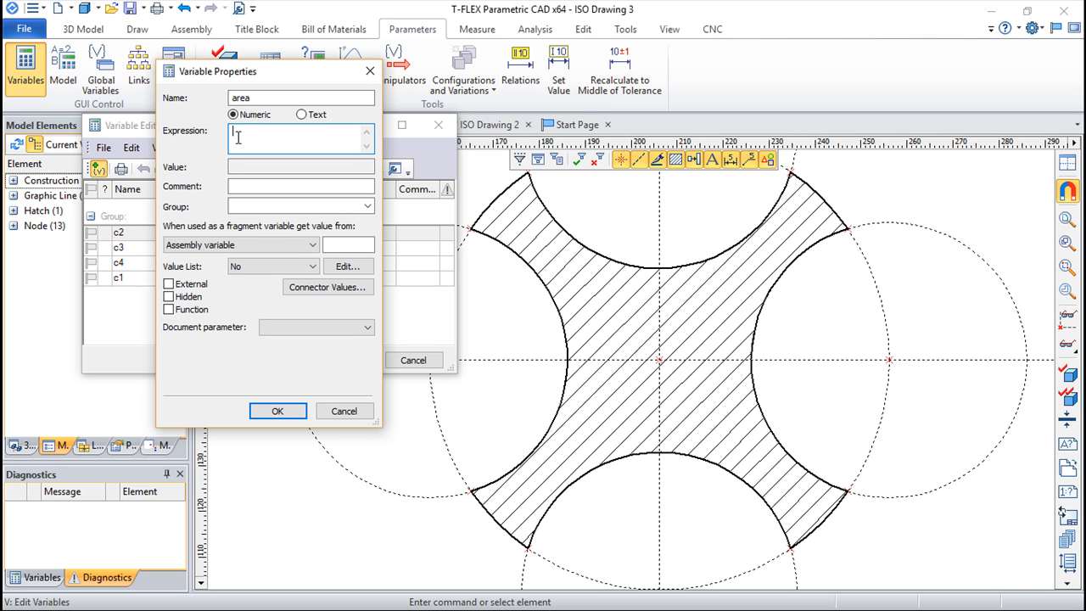
pyautogui.hotkey('ctrl', 'v')
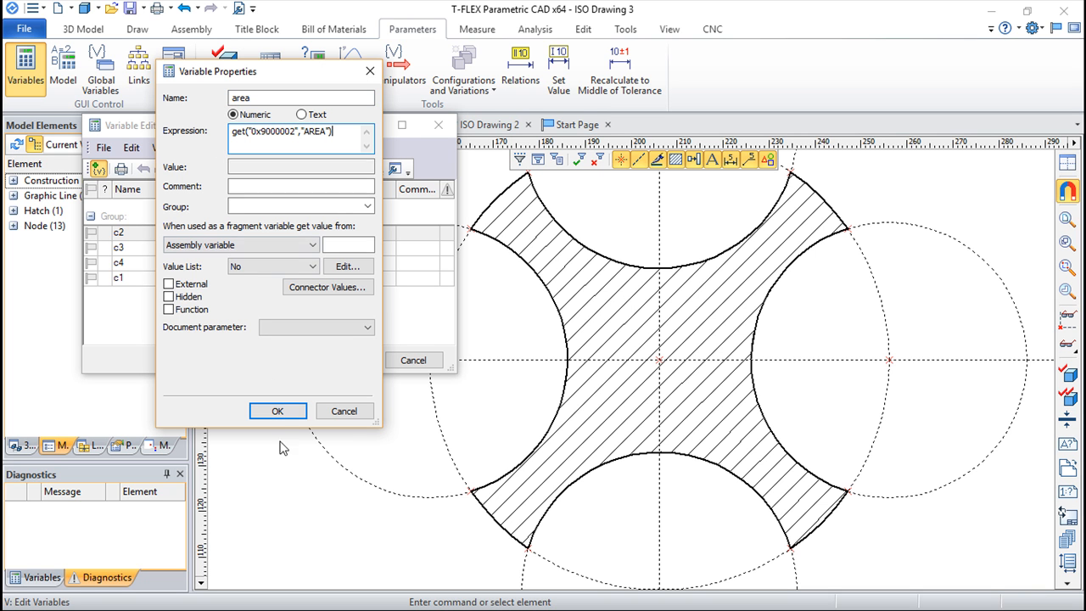
pyautogui.click(280, 410)
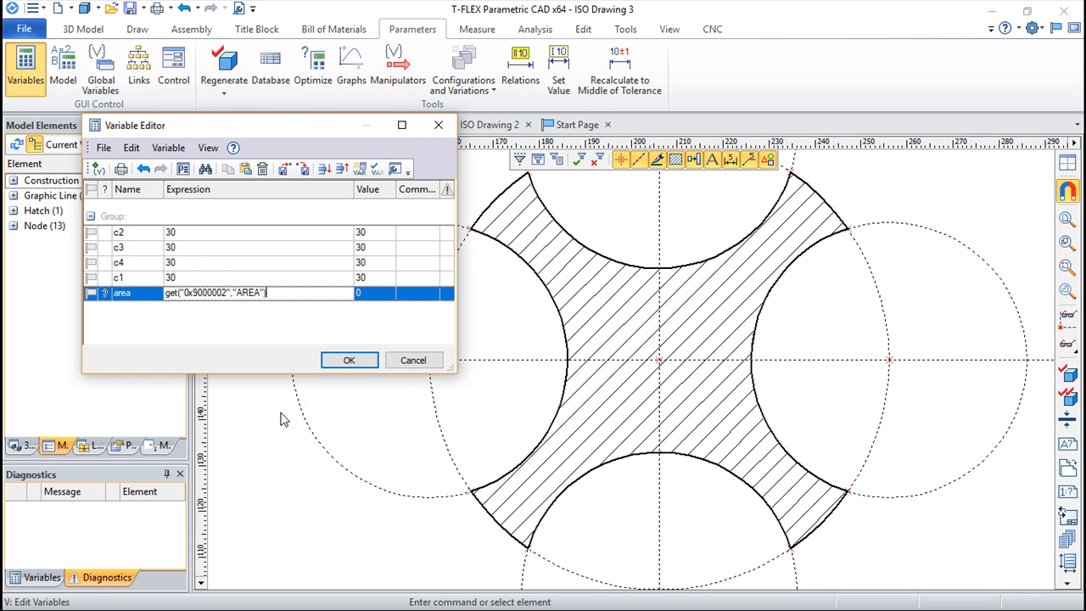
pyautogui.click(348, 361)
pyautogui.click(269, 61)
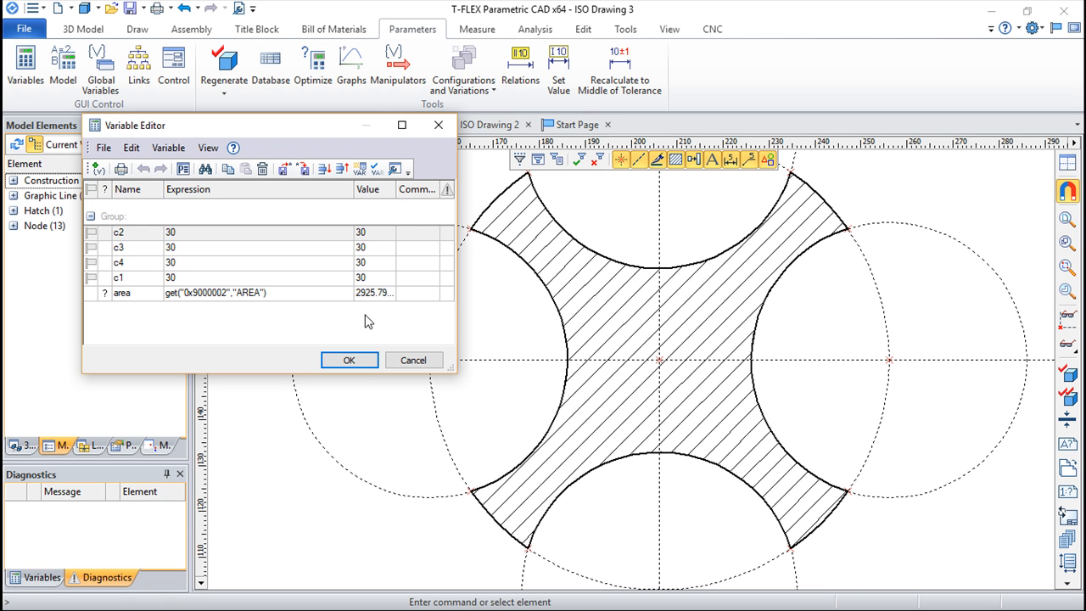
pyautogui.click(348, 361)
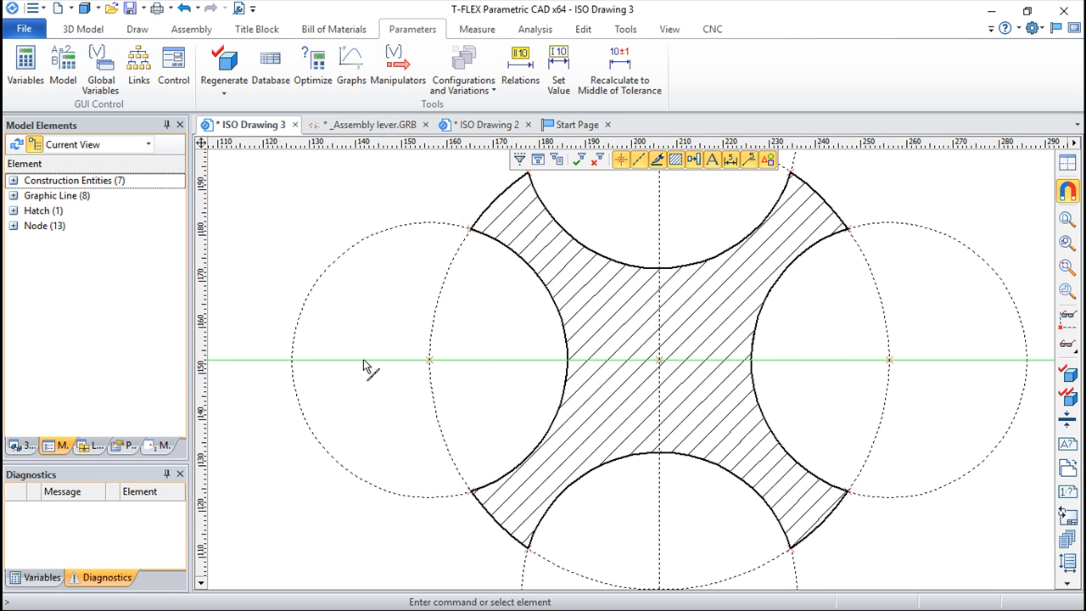
# - Add a new optimization task and name its goal area
pyautogui.scroll(-2, 293, 367)
pyautogui.moveTo(719, 326); pyautogui.dragTo(760, 330, button='middle')
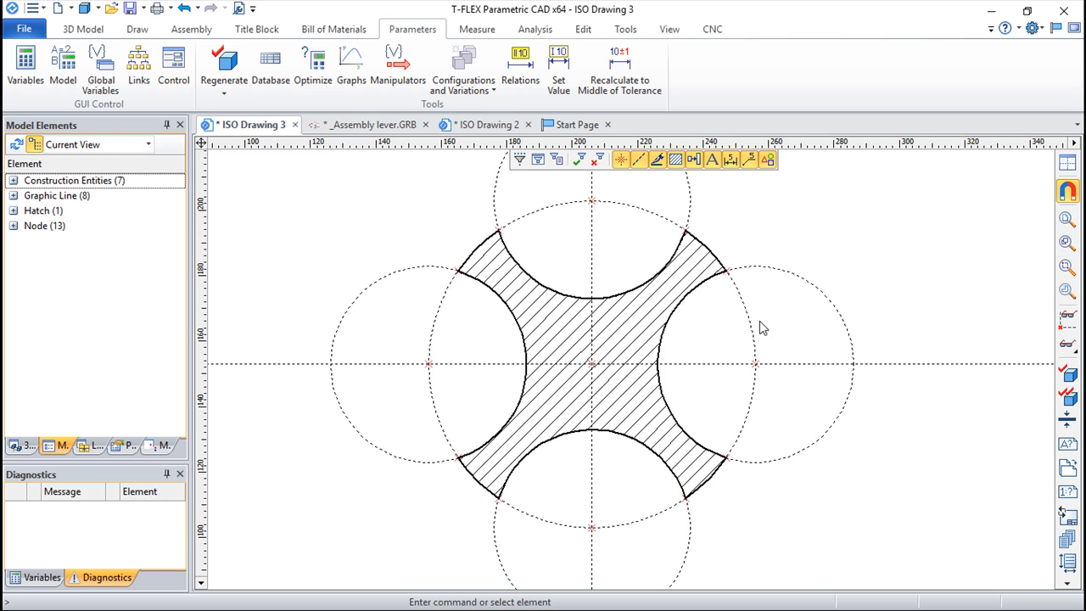
pyautogui.click(312, 75)
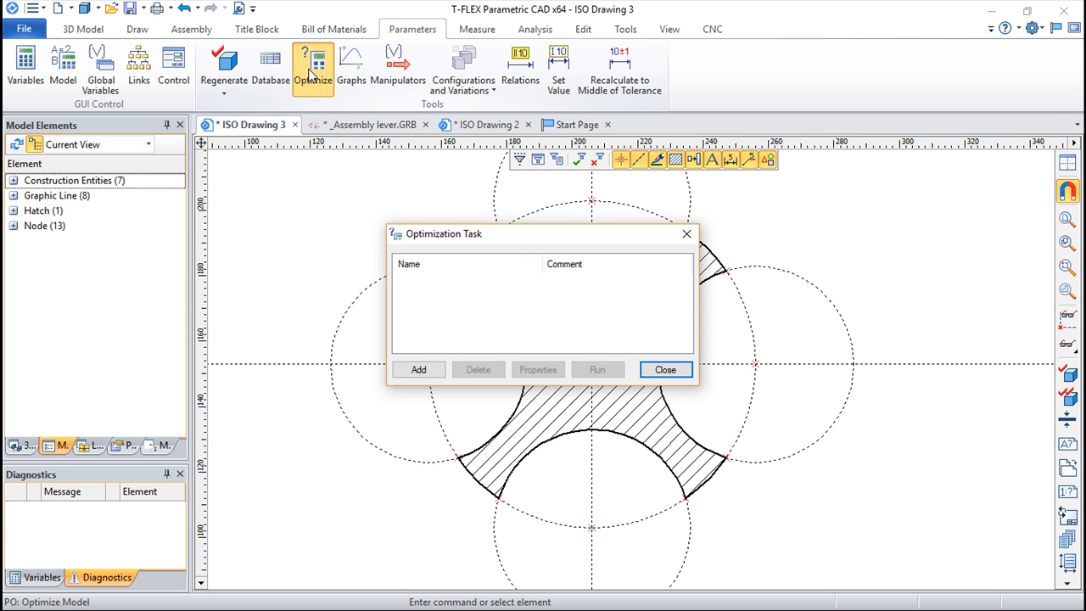
pyautogui.moveTo(538, 235); pyautogui.dragTo(275, 160)
pyautogui.click(155, 293)
pyautogui.moveTo(473, 135); pyautogui.dragTo(222, 204)
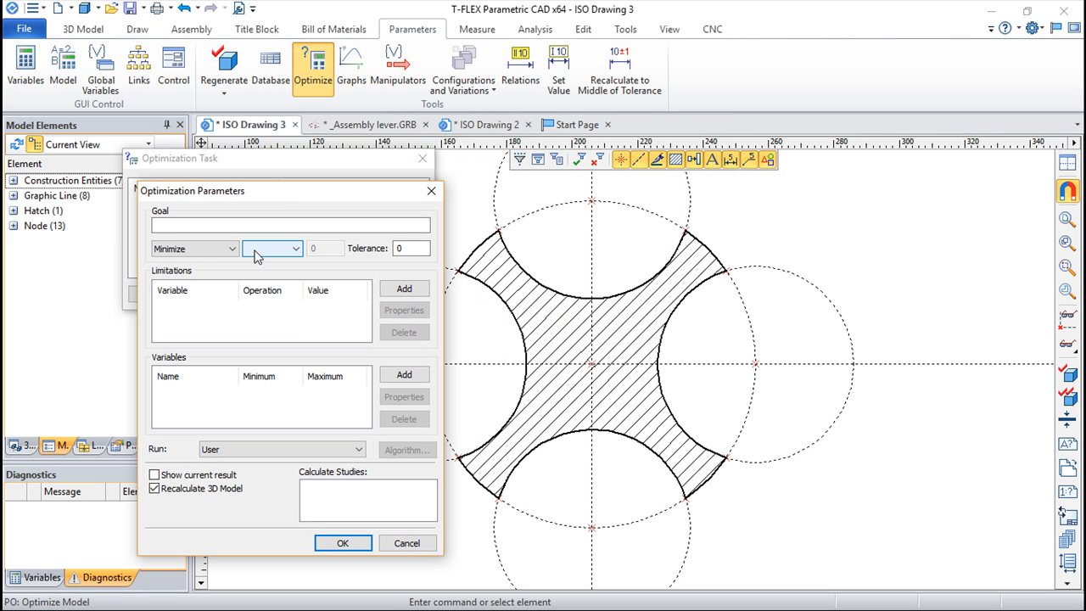
pyautogui.click(258, 224)
pyautogui.write('area')
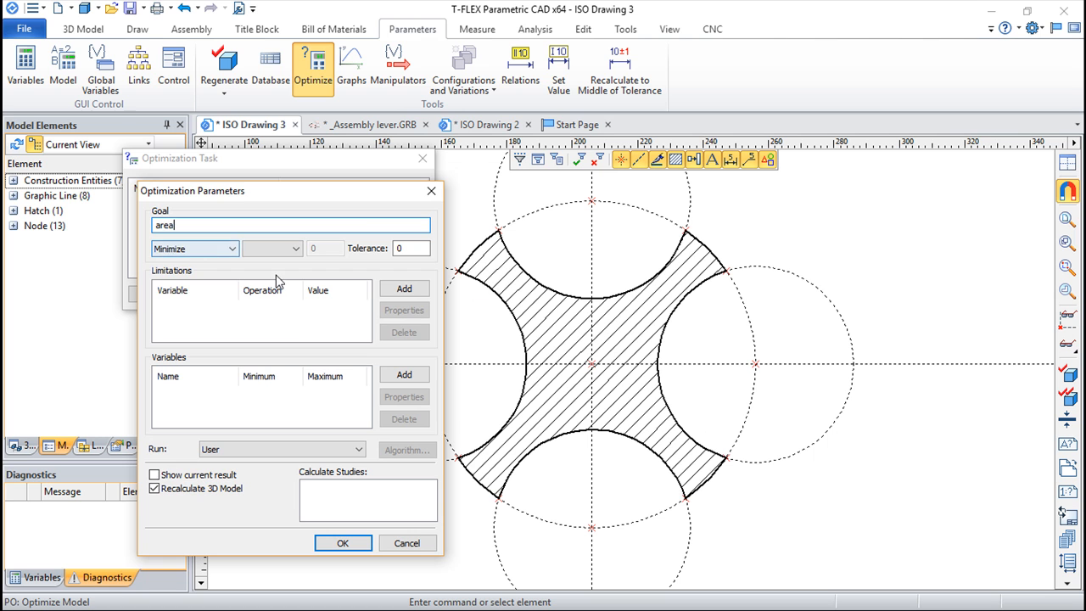
# - Set the optimization goal to Make Equal for the variable area, with target value 2800 and tolerance 1
pyautogui.click(225, 248)
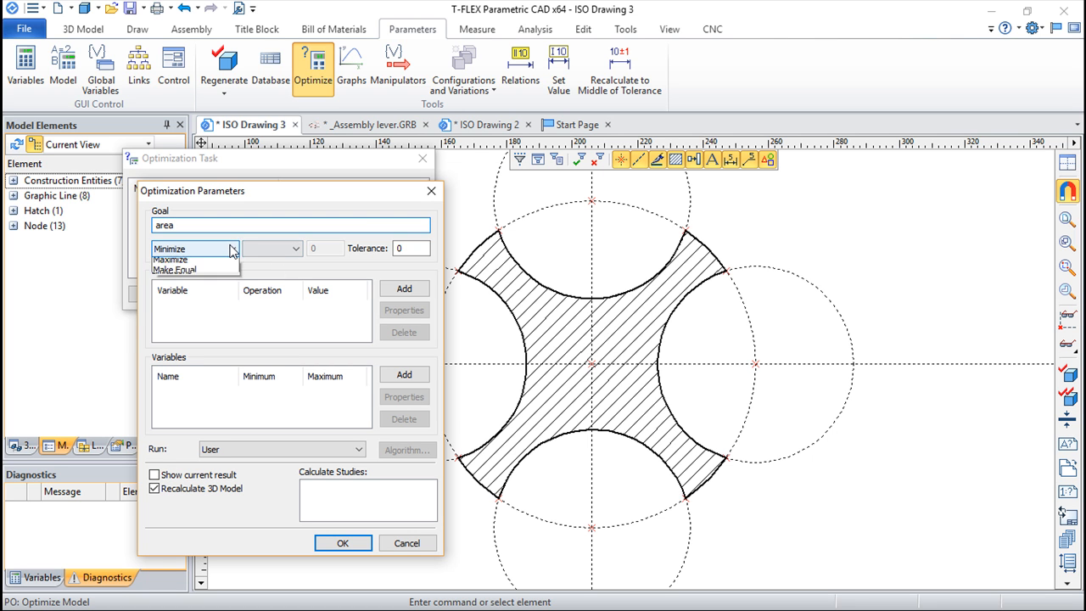
pyautogui.click(188, 285)
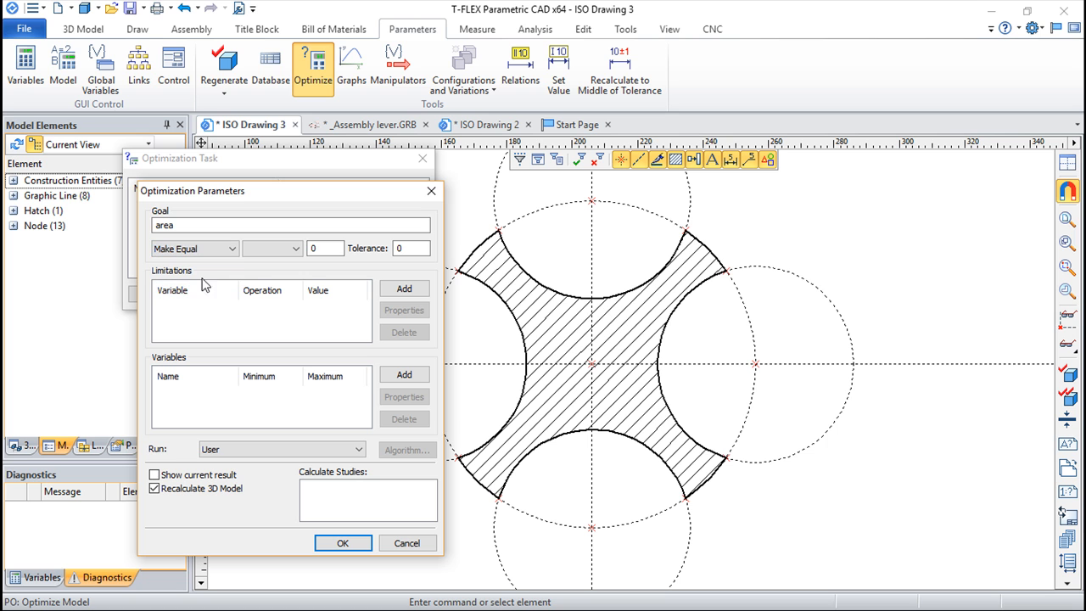
pyautogui.click(296, 248)
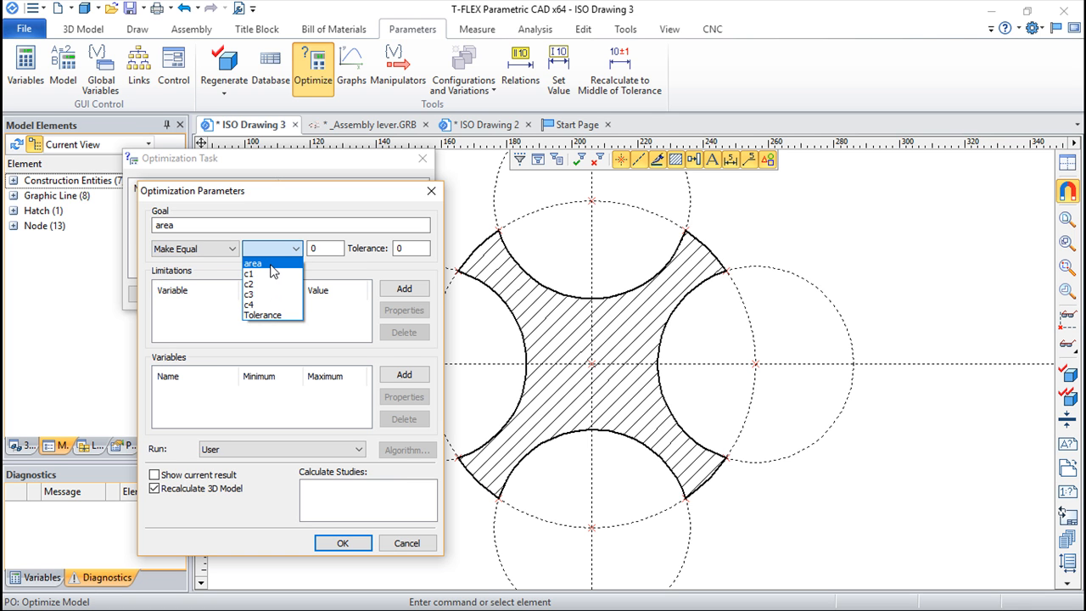
pyautogui.click(271, 264)
pyautogui.doubleClick(330, 248)
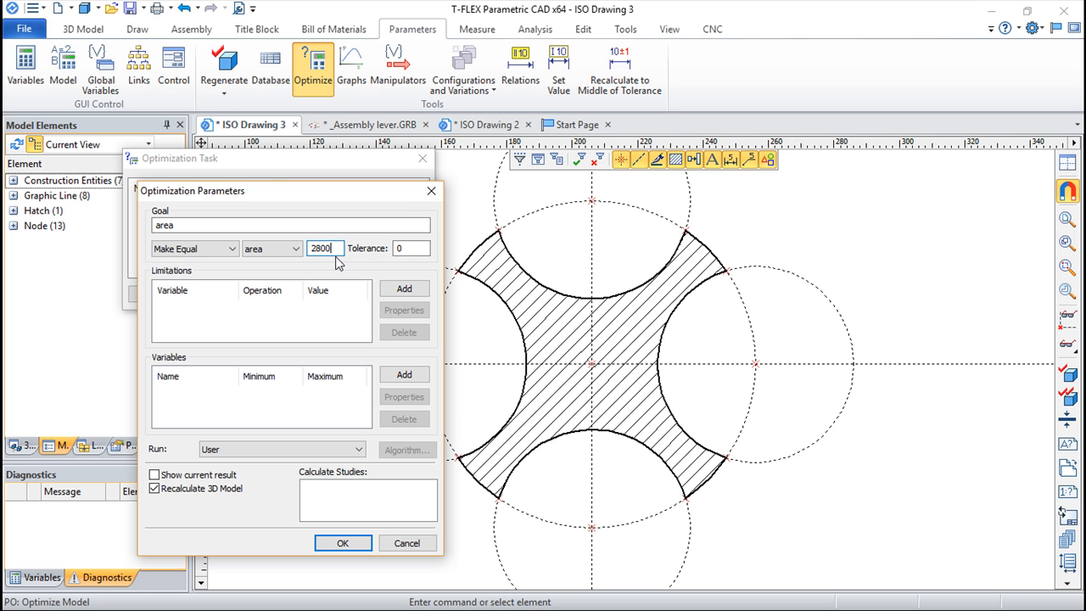
pyautogui.click(414, 249)
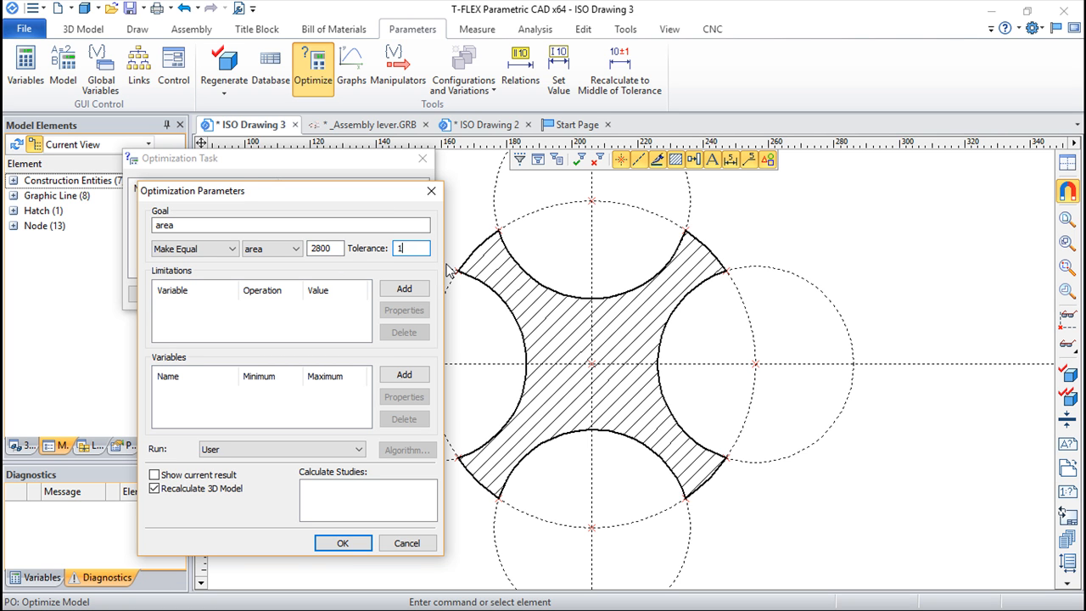
# - Add c1 as a variable of the optimization task with a value range from 20 to 40
pyautogui.moveTo(363, 193); pyautogui.dragTo(402, 136)
pyautogui.click(442, 318)
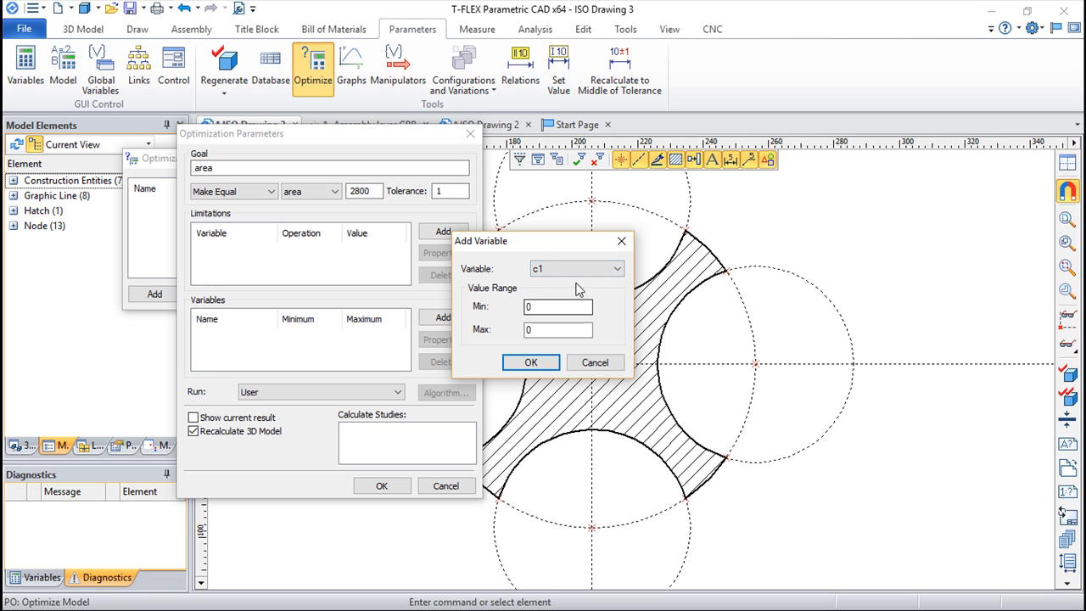
pyautogui.doubleClick(541, 308)
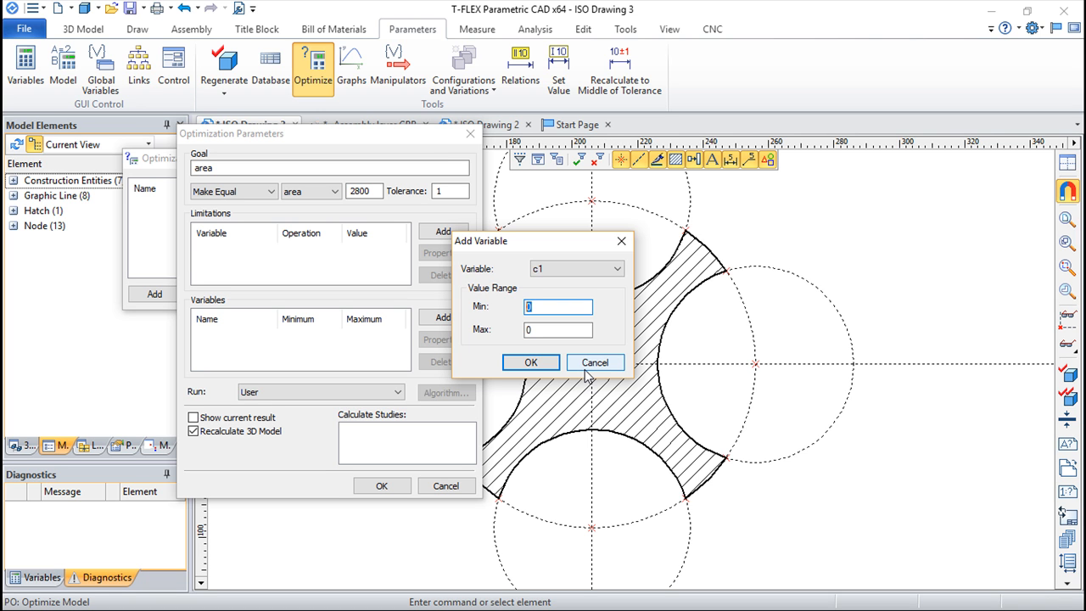
pyautogui.press('Tab')
pyautogui.write('40')
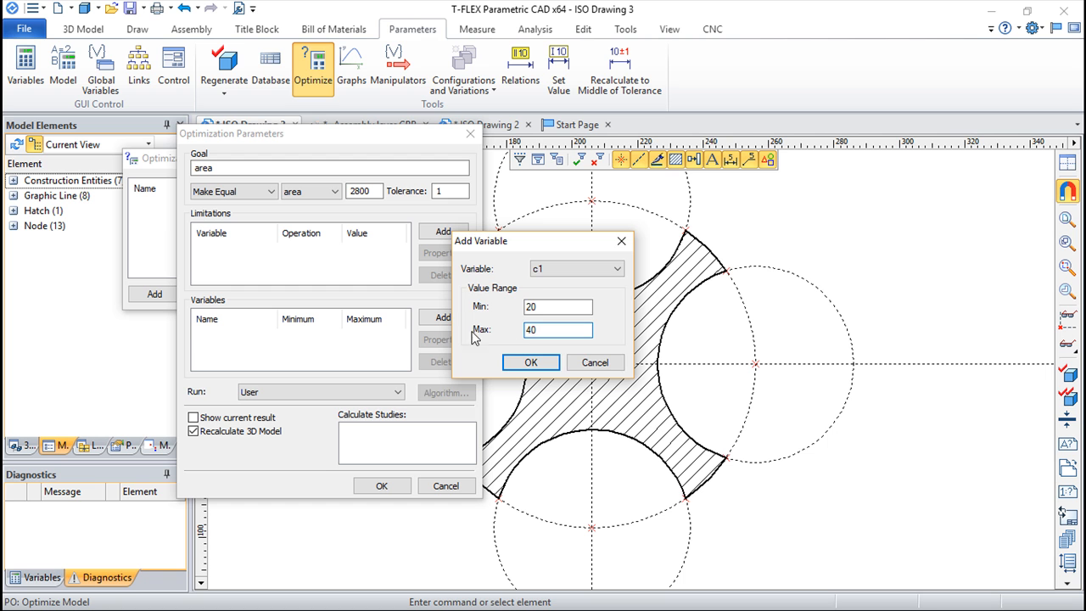
pyautogui.click(530, 362)
# - Add c3 as a second optimization variable with a value range from 15 to 35
pyautogui.click(452, 323)
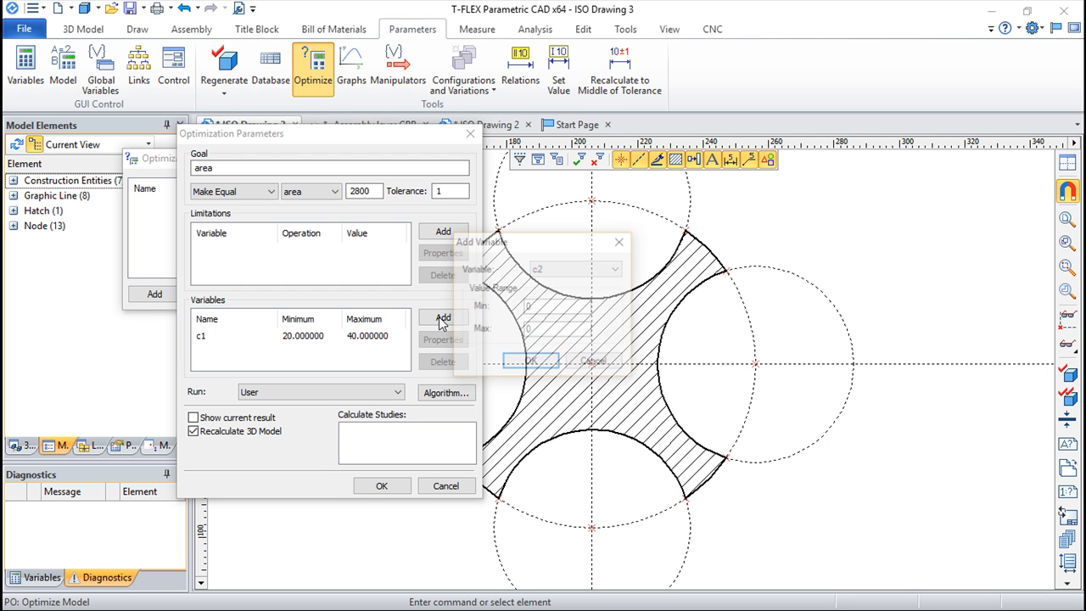
pyautogui.click(617, 269)
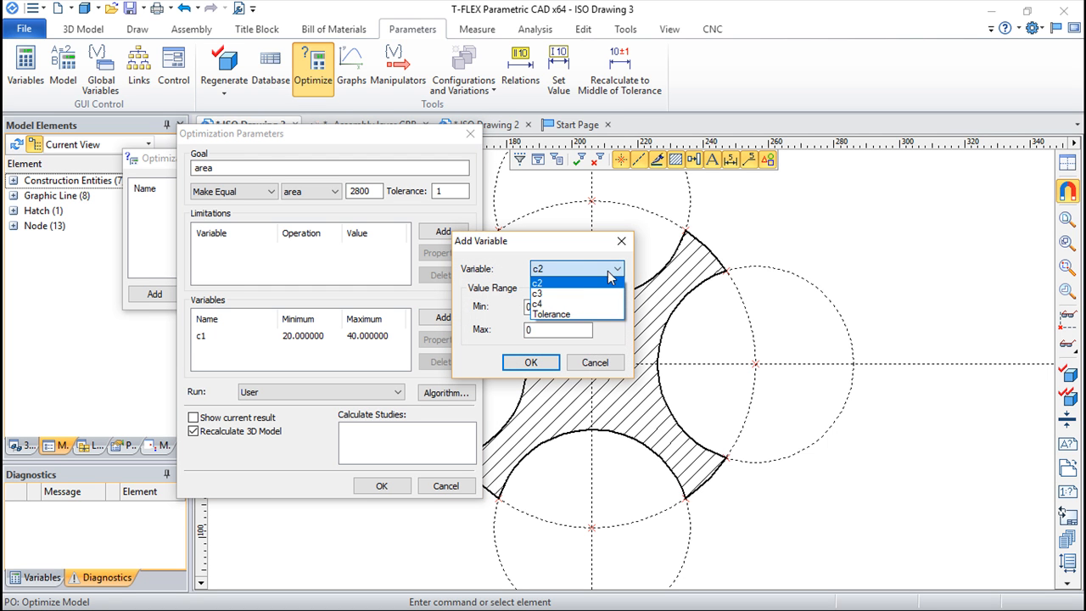
pyautogui.click(556, 304)
pyautogui.doubleClick(547, 308)
pyautogui.write('15')
pyautogui.press('Tab')
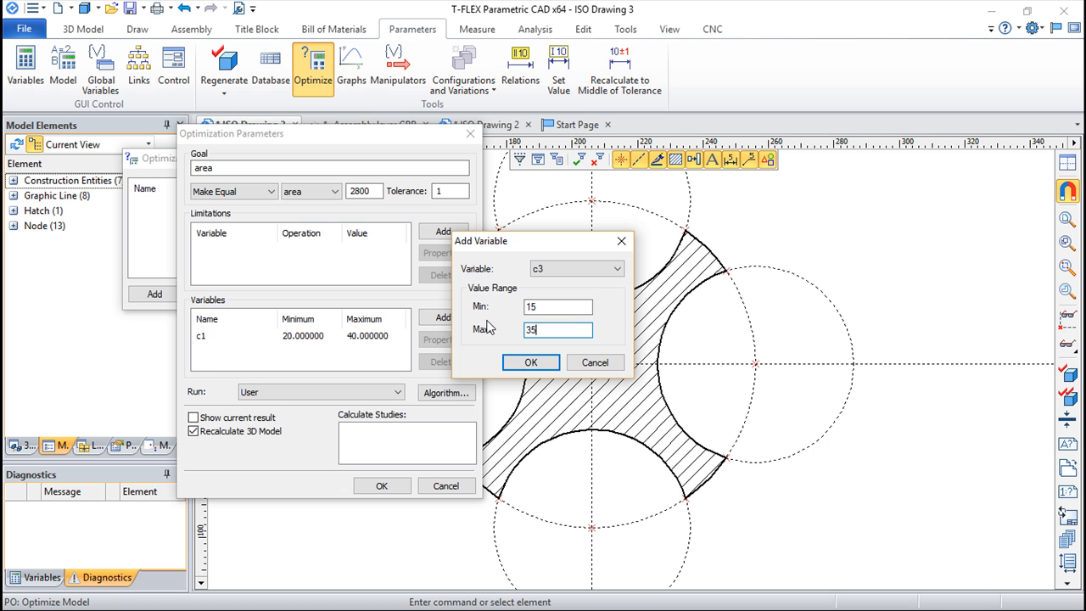
pyautogui.write('35')
pyautogui.click(527, 365)
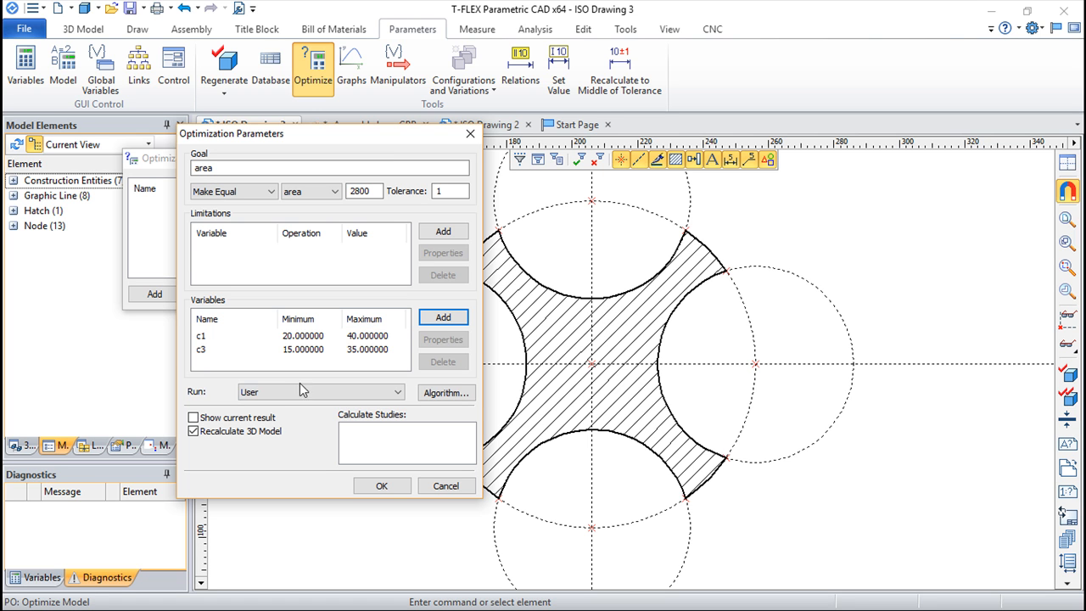
# - Review the run modes and search algorithms, keeping User and Fast Search for the area optimization task
pyautogui.click(397, 392)
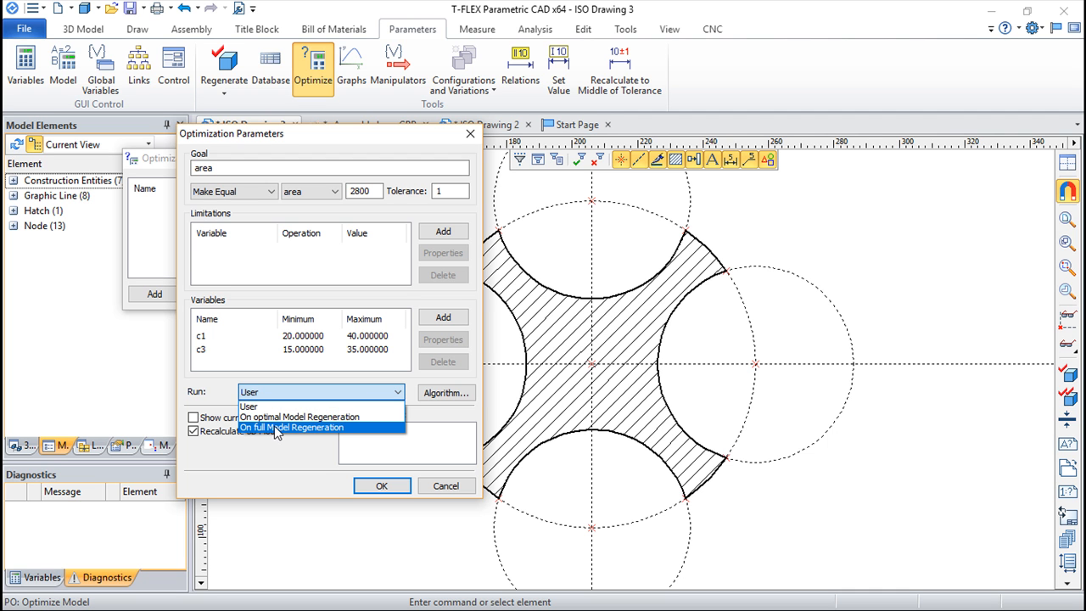
pyautogui.click(278, 406)
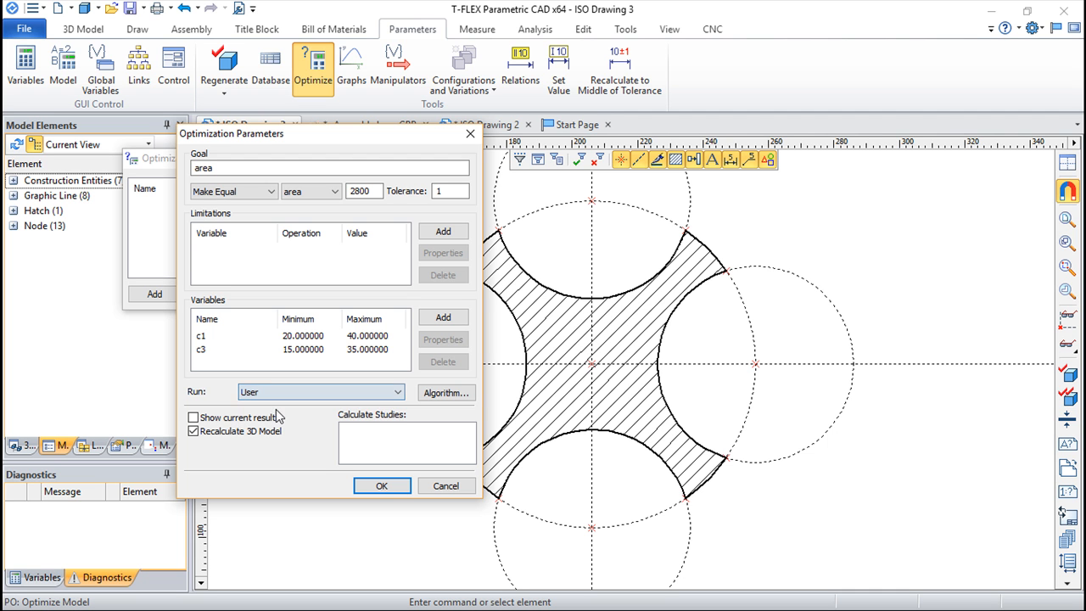
pyautogui.click(456, 394)
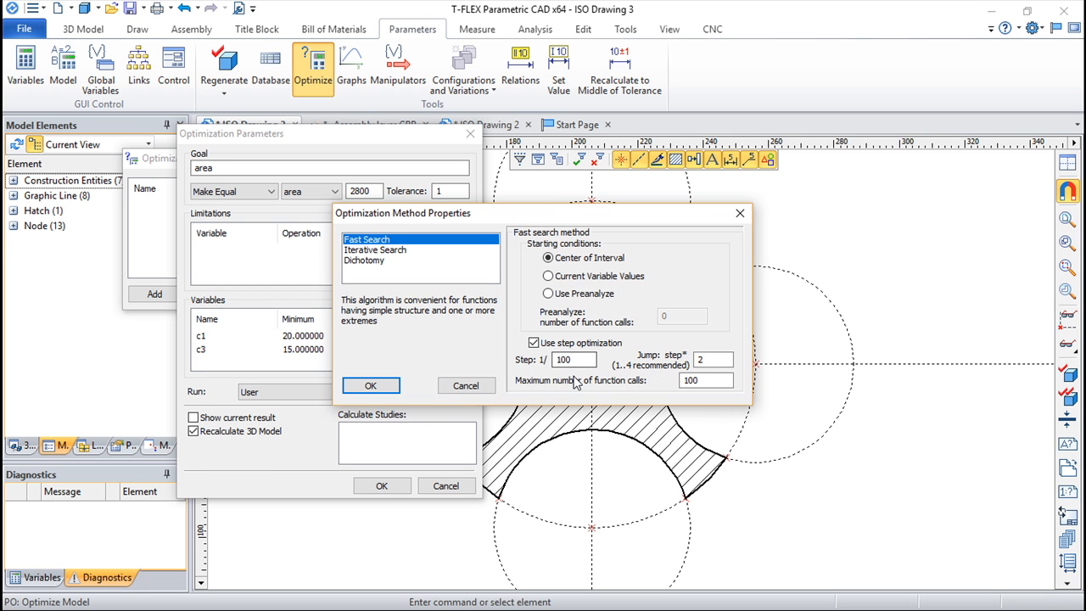
pyautogui.click(377, 250)
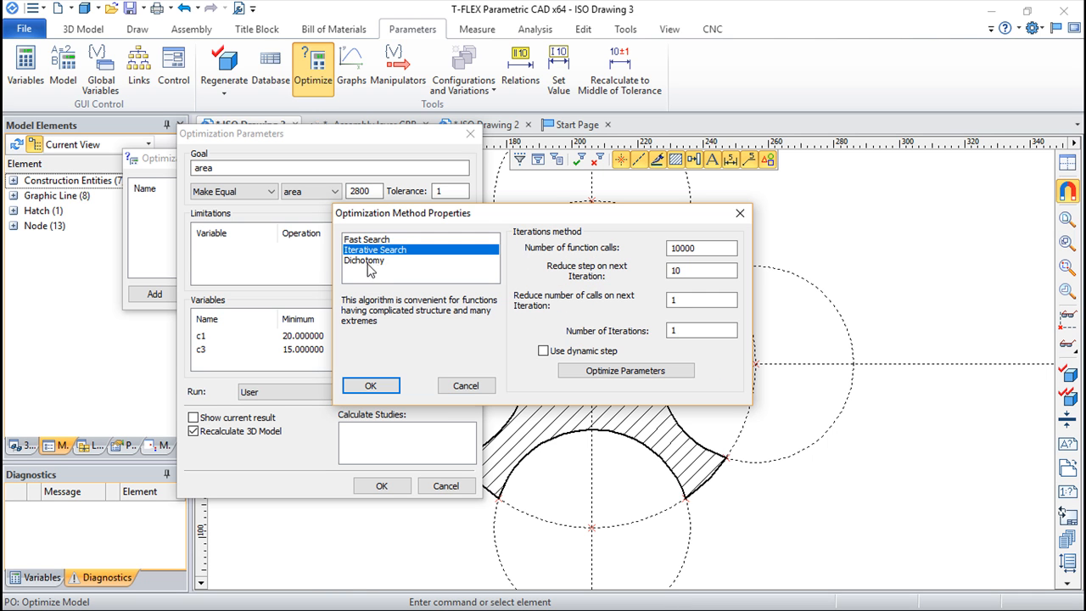
pyautogui.click(369, 261)
pyautogui.click(371, 241)
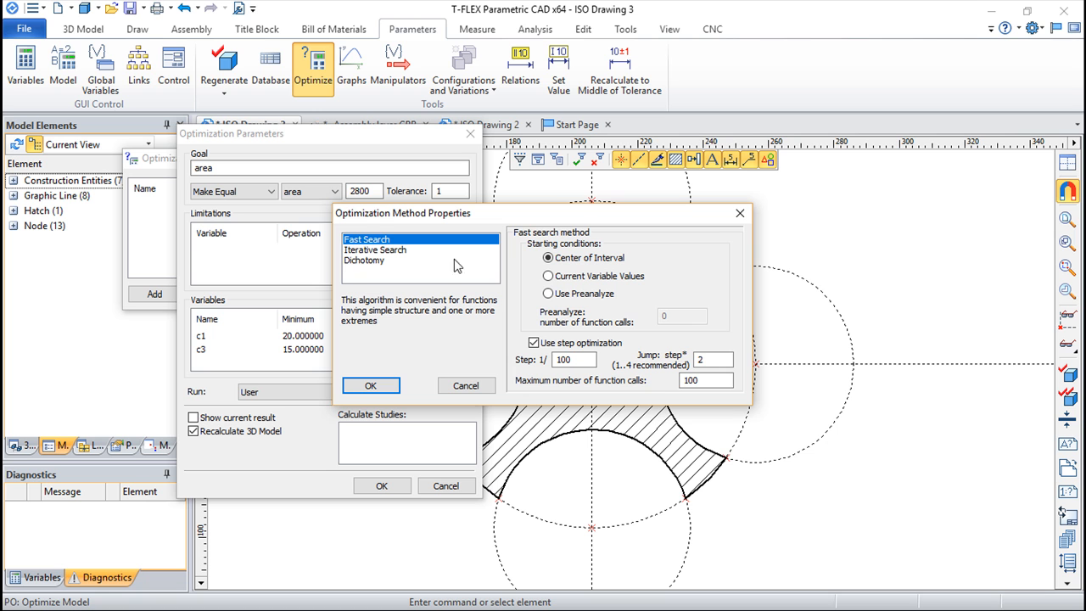
pyautogui.click(382, 261)
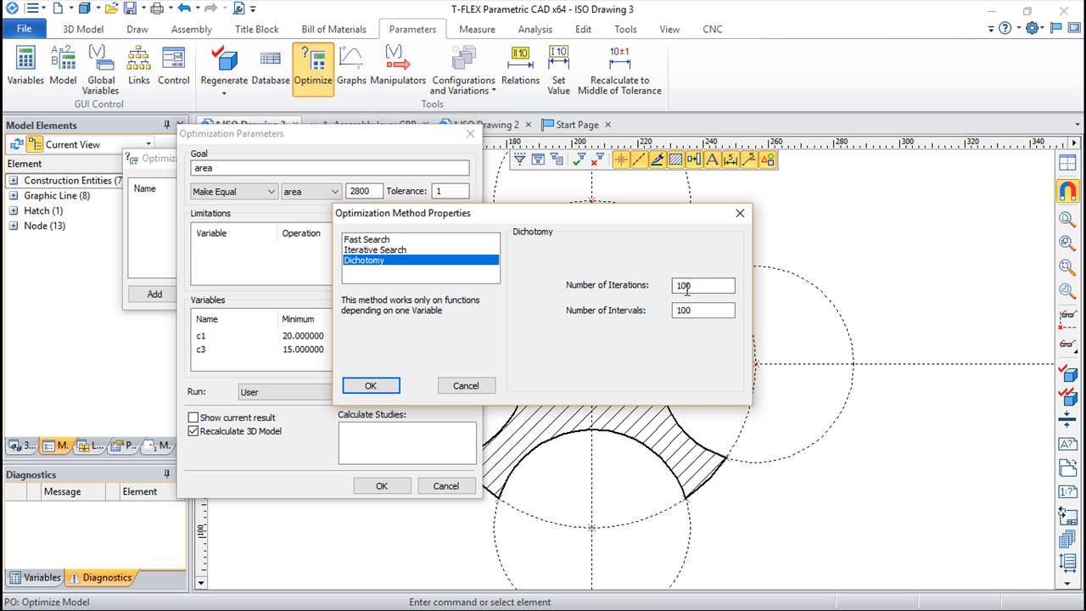
pyautogui.click(375, 241)
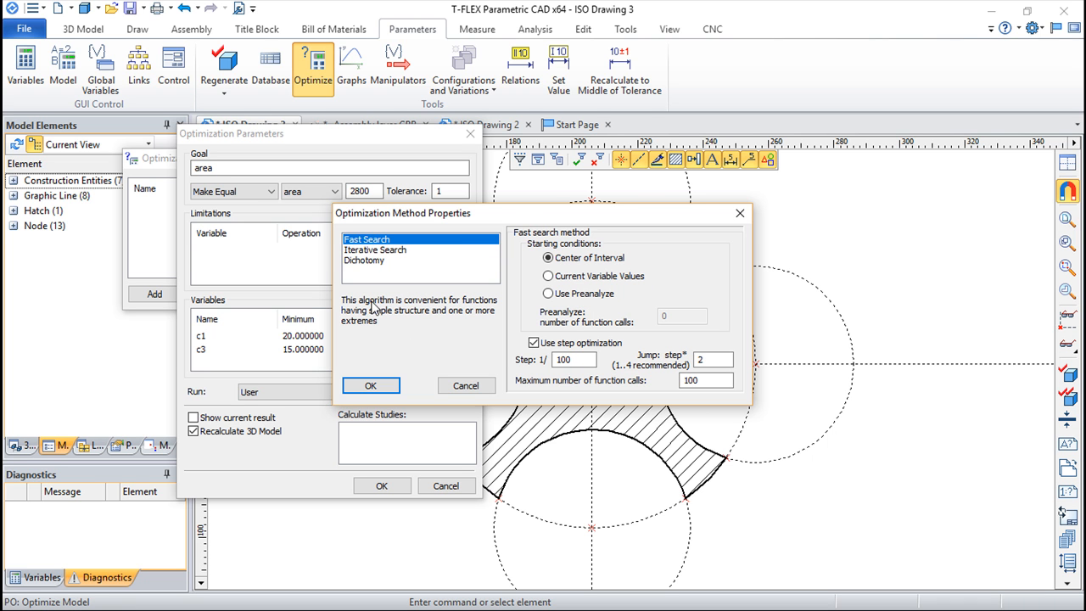
pyautogui.click(371, 386)
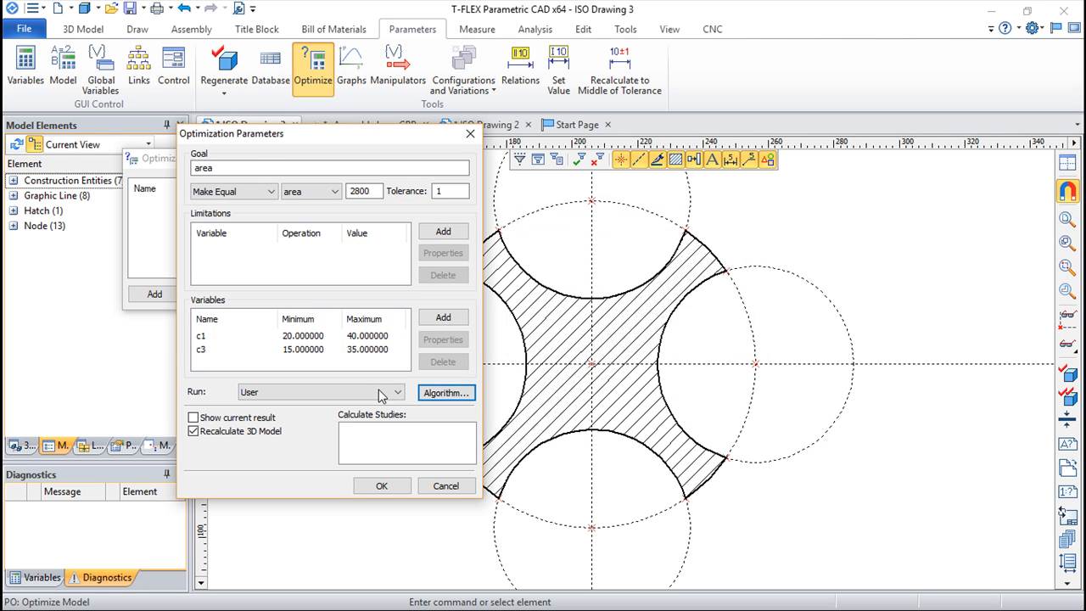
pyautogui.click(382, 486)
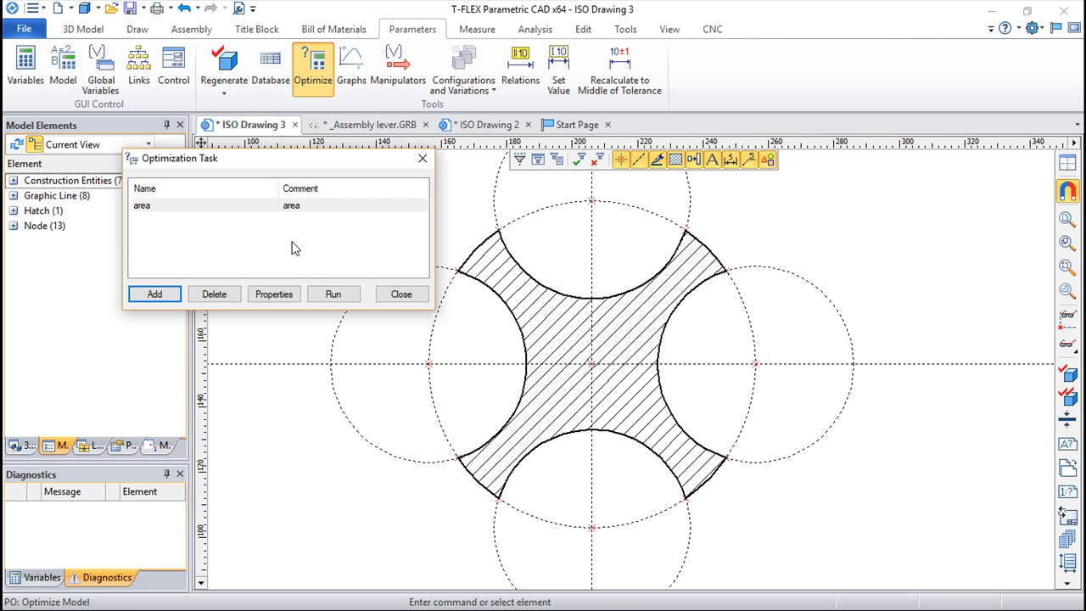
# - Run the area optimization task and apply its solution, then undo and redo it to compare the hatch shape
pyautogui.click(333, 294)
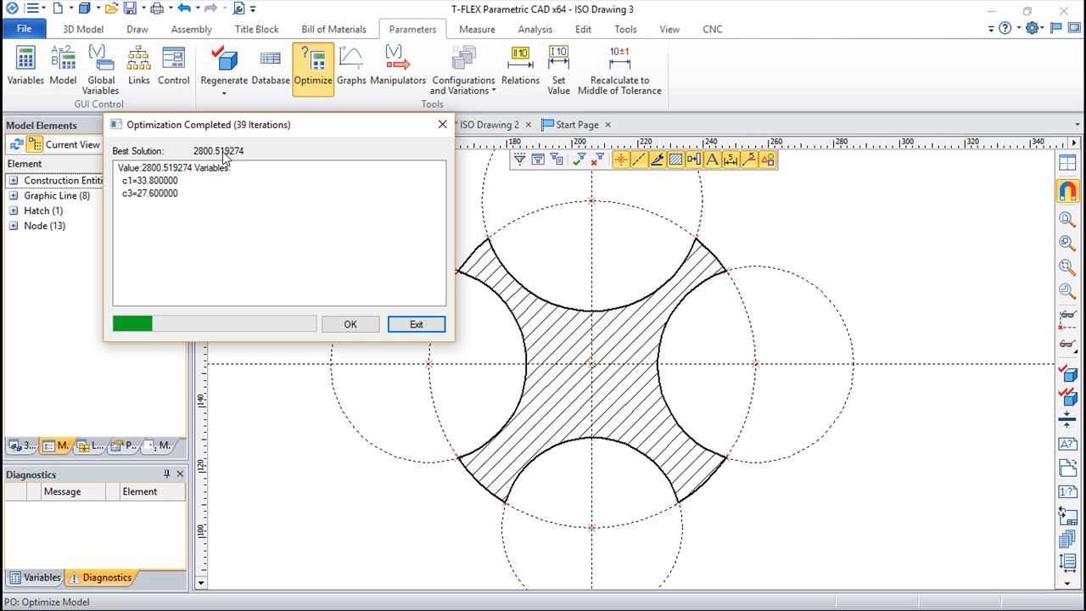
pyautogui.click(350, 325)
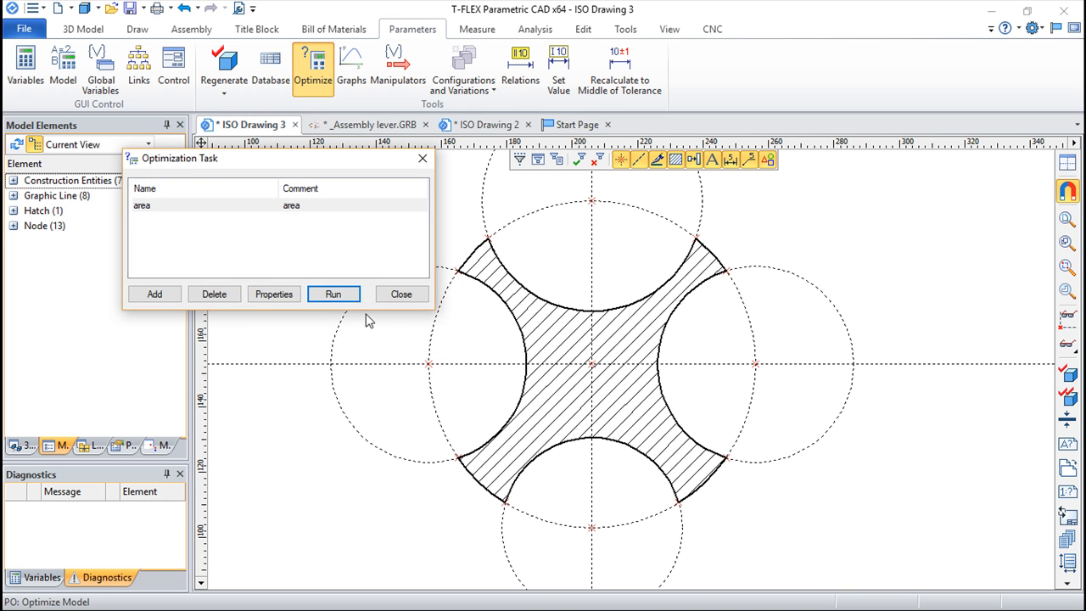
pyautogui.click(401, 294)
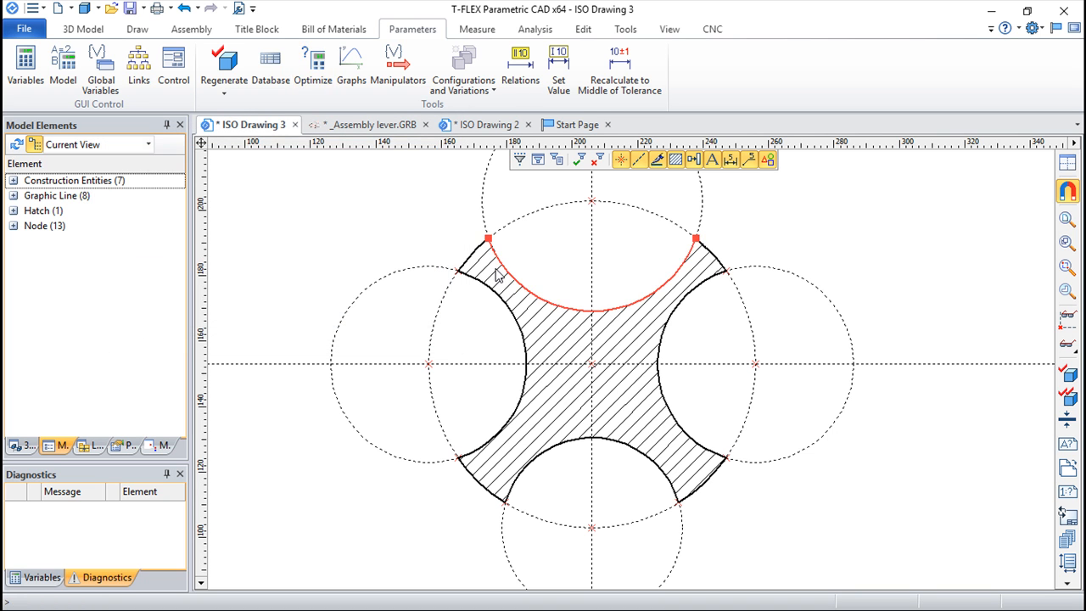
pyautogui.click(184, 9)
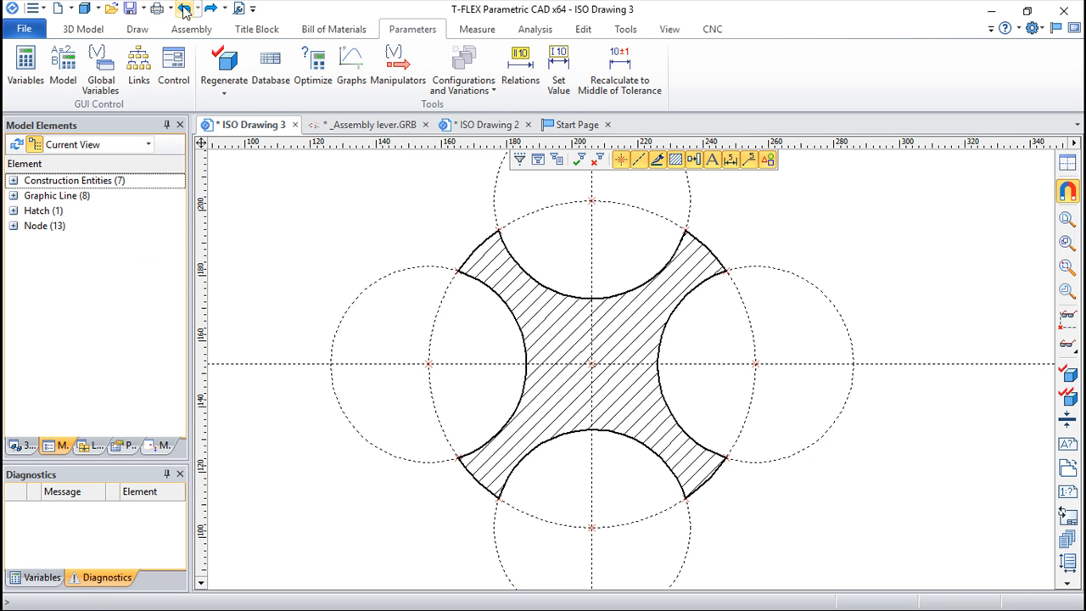
pyautogui.click(212, 9)
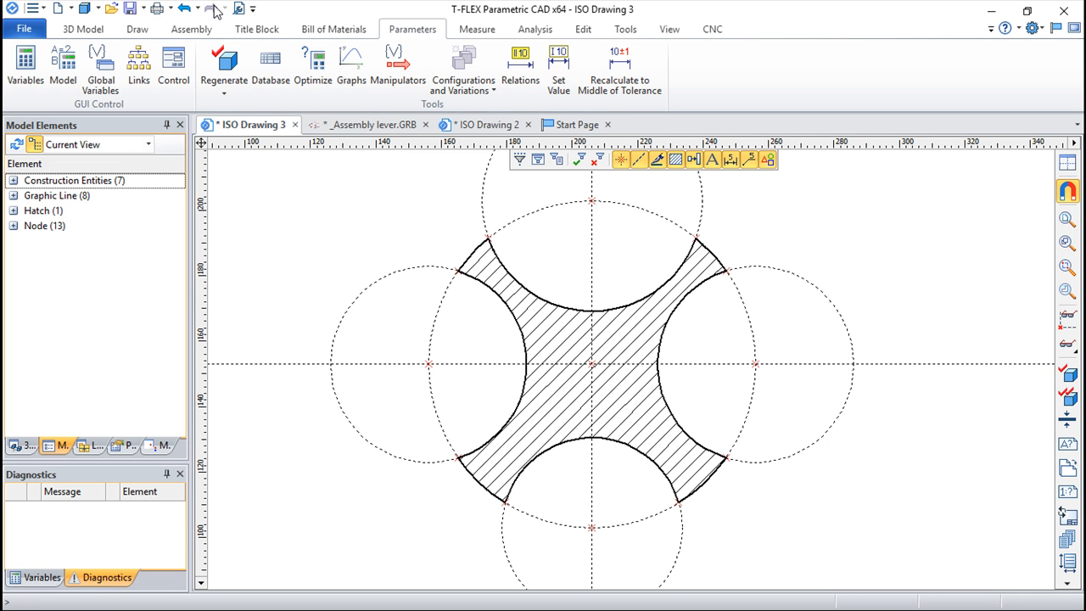